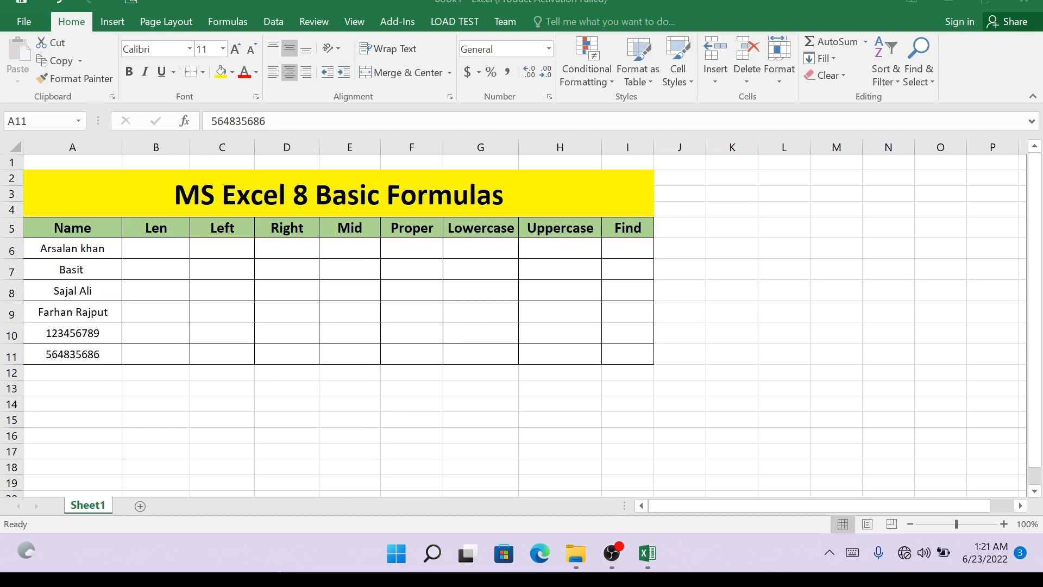
# - Enter =LEN(A6) in B6 to count the name's characters, and fill the formula down to B11
pyautogui.click(146, 245)
pyautogui.click(146, 245)
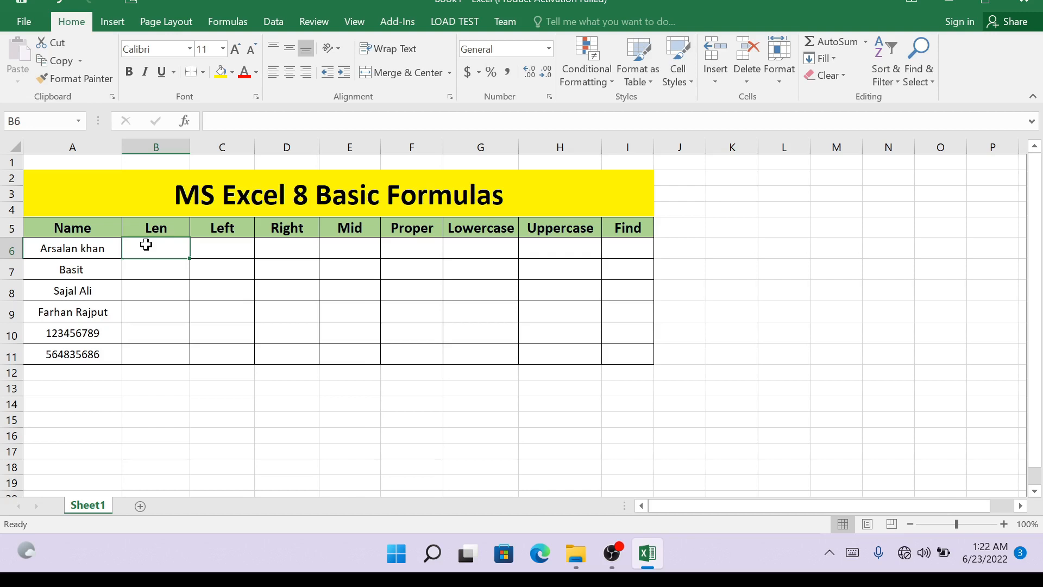
pyautogui.write('=LEN')
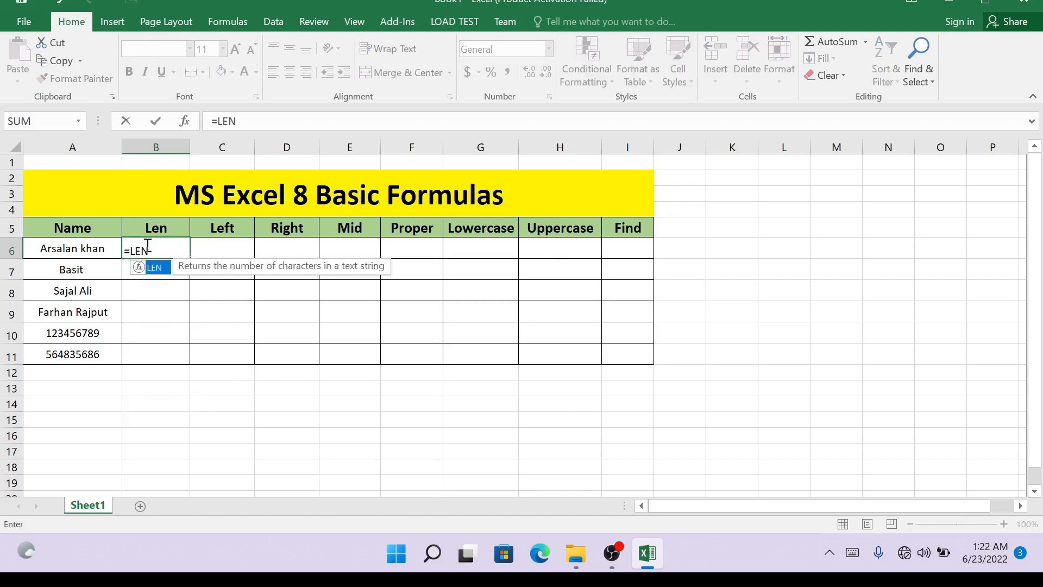
pyautogui.write('(')
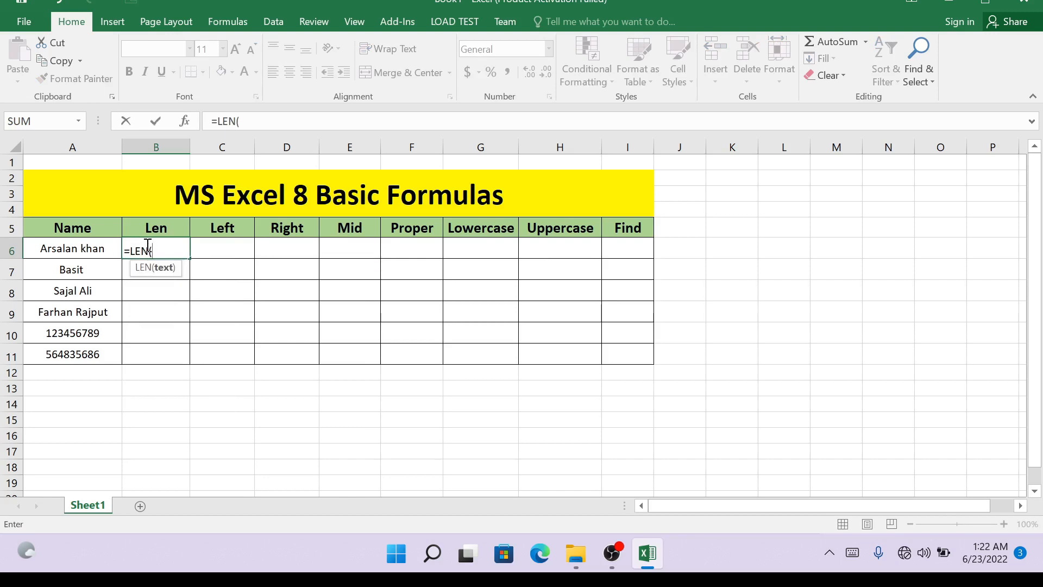
pyautogui.click(94, 248)
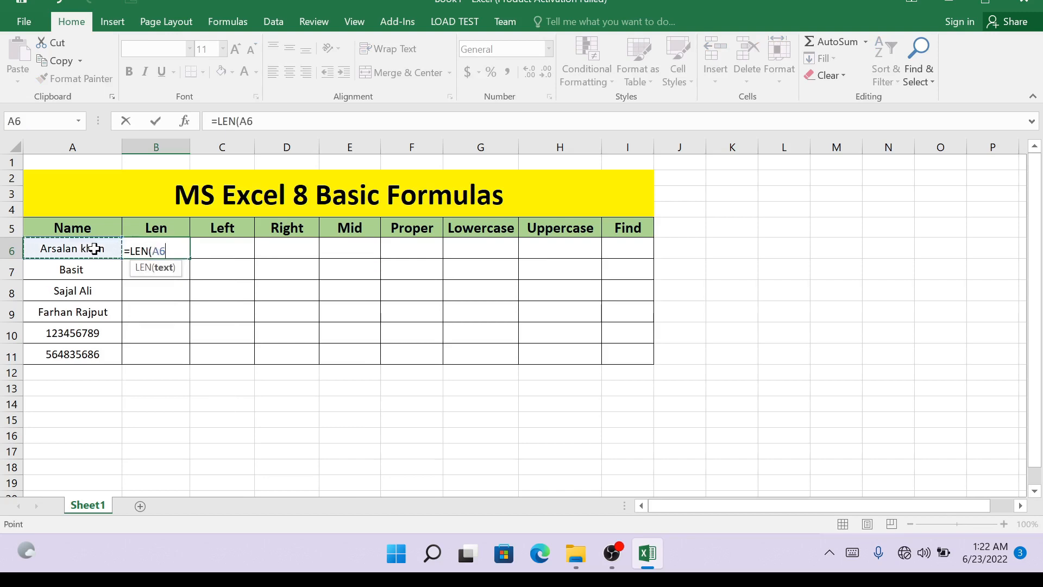
pyautogui.write(')')
pyautogui.press('Return')
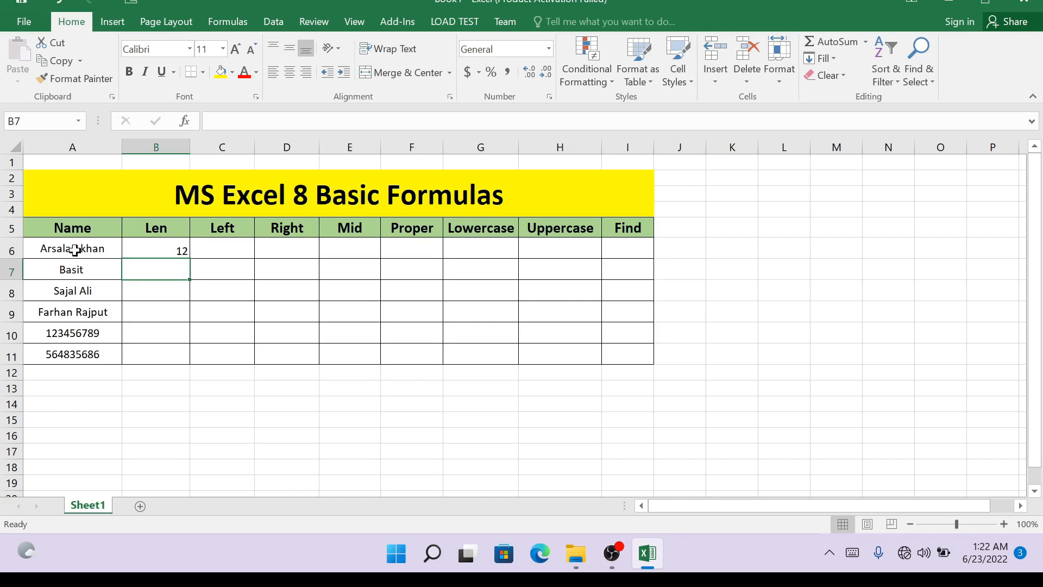
pyautogui.click(174, 251)
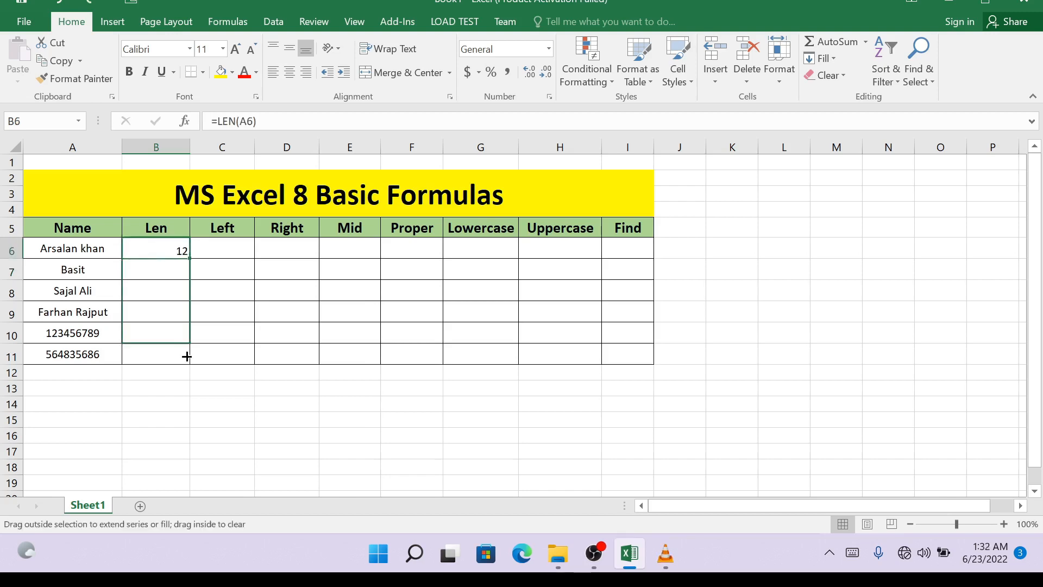
pyautogui.moveTo(186, 354); pyautogui.dragTo(188, 359)
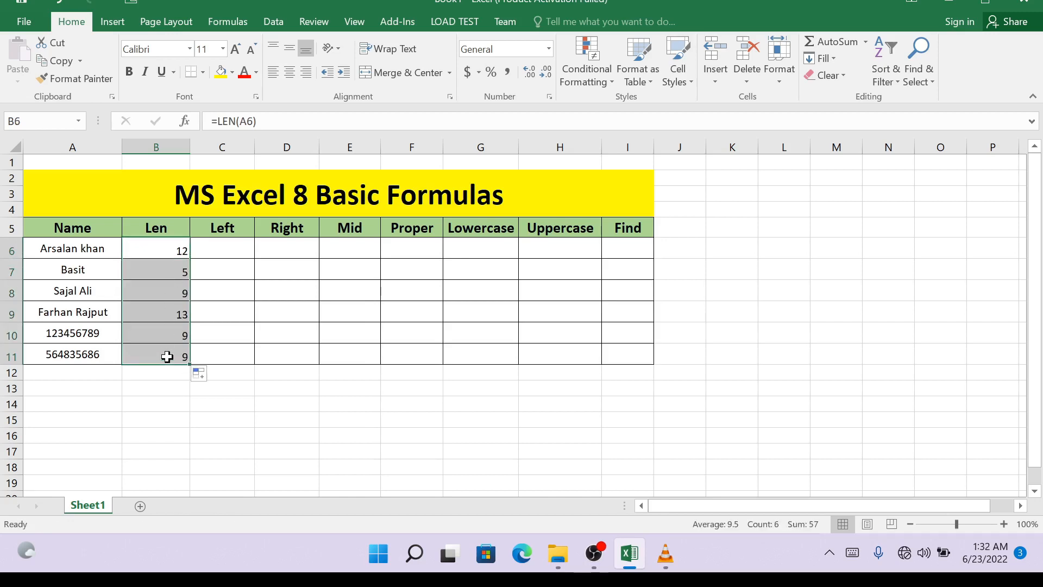
pyautogui.click(171, 273)
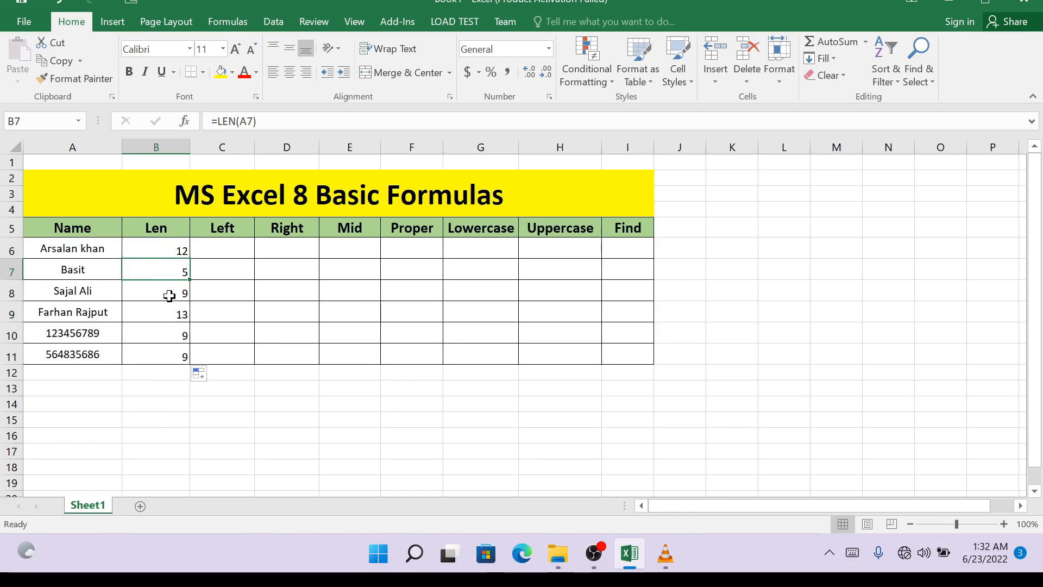
# - Enter =LEFT(A6,5) in C6 to extract the first five characters, and fill the formula down to C11
pyautogui.click(217, 252)
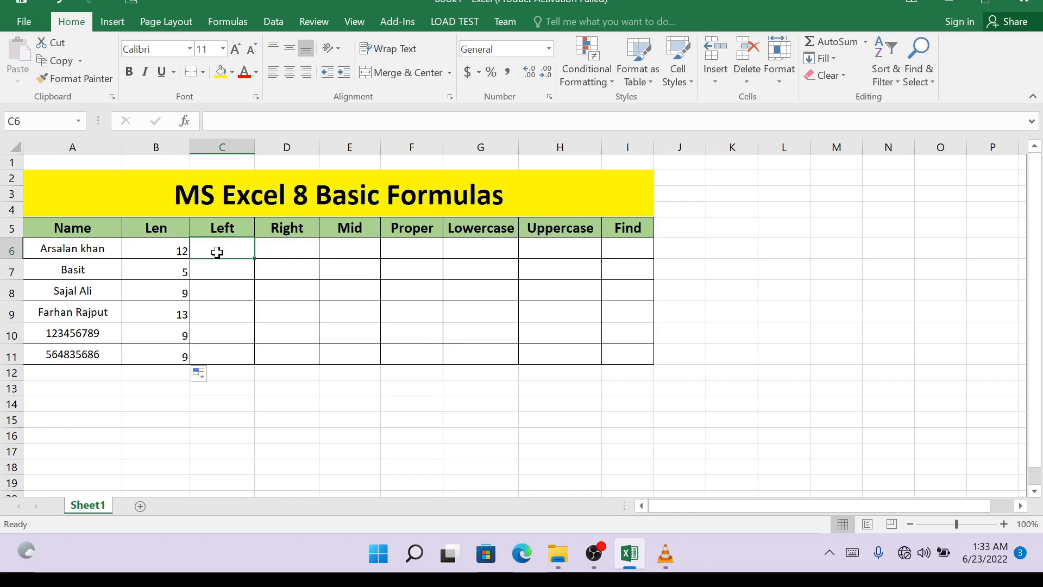
pyautogui.write('=')
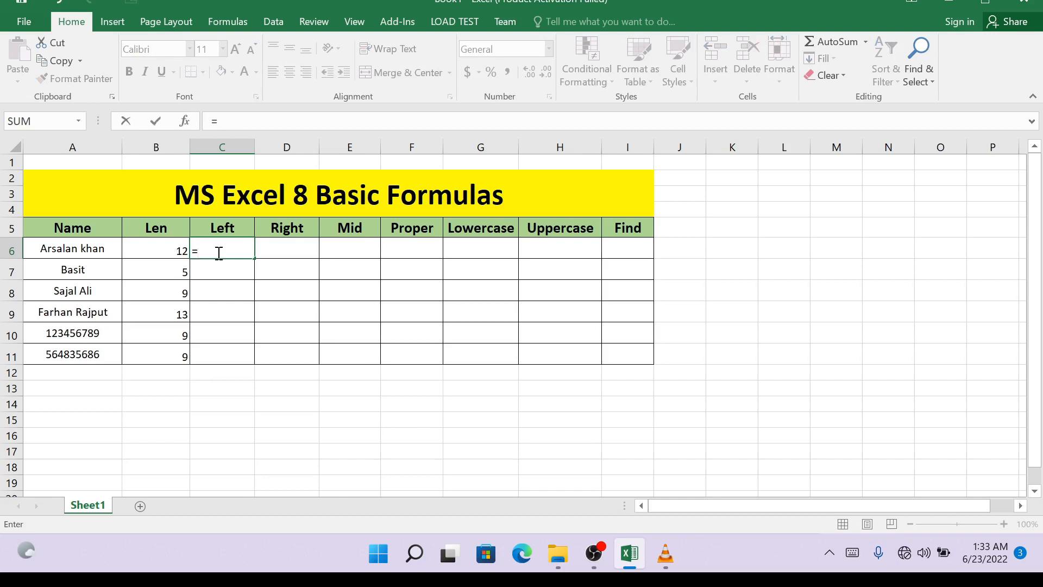
pyautogui.write('left')
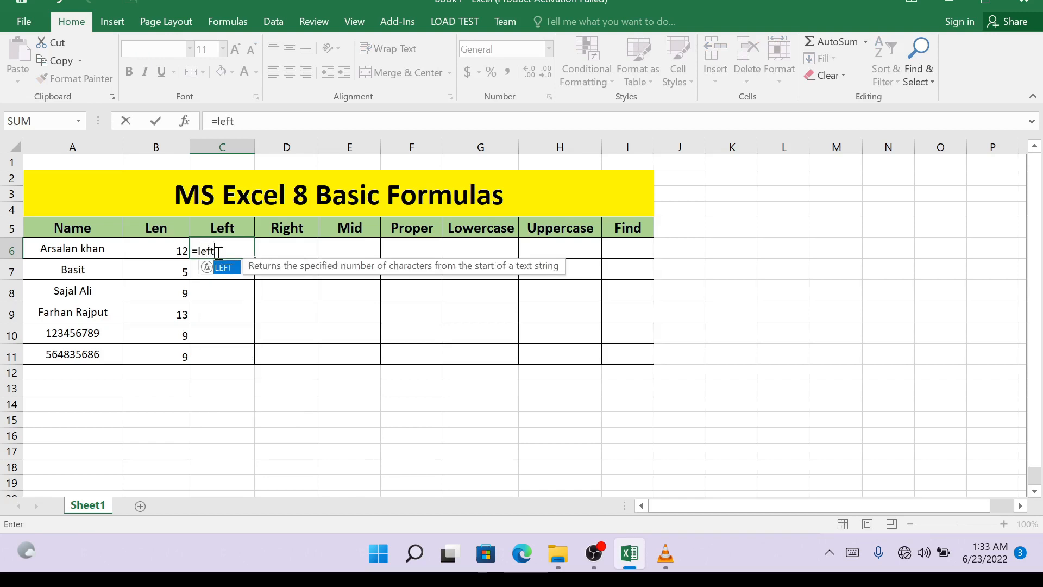
pyautogui.write('(')
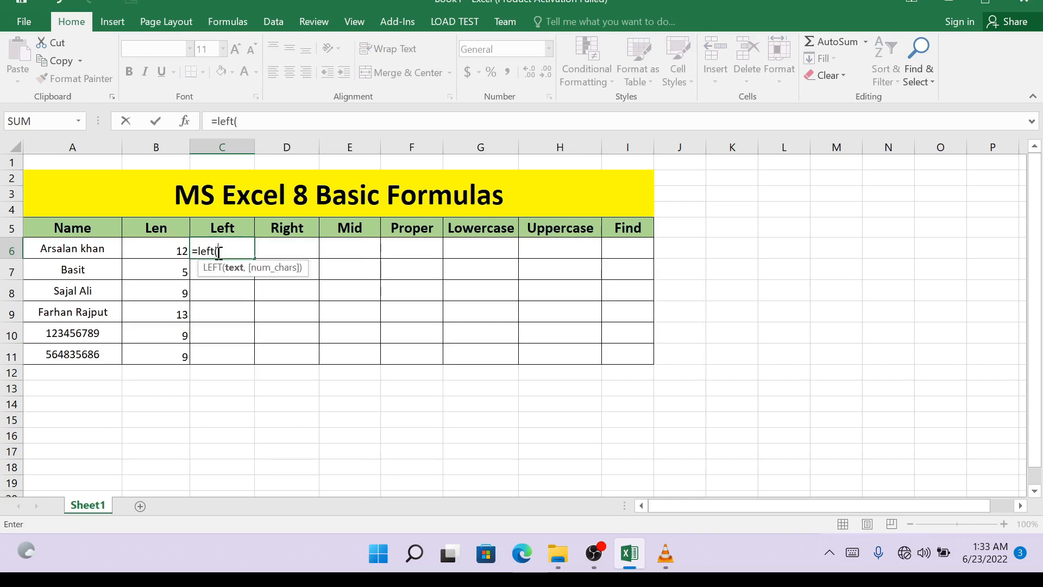
pyautogui.click(88, 251)
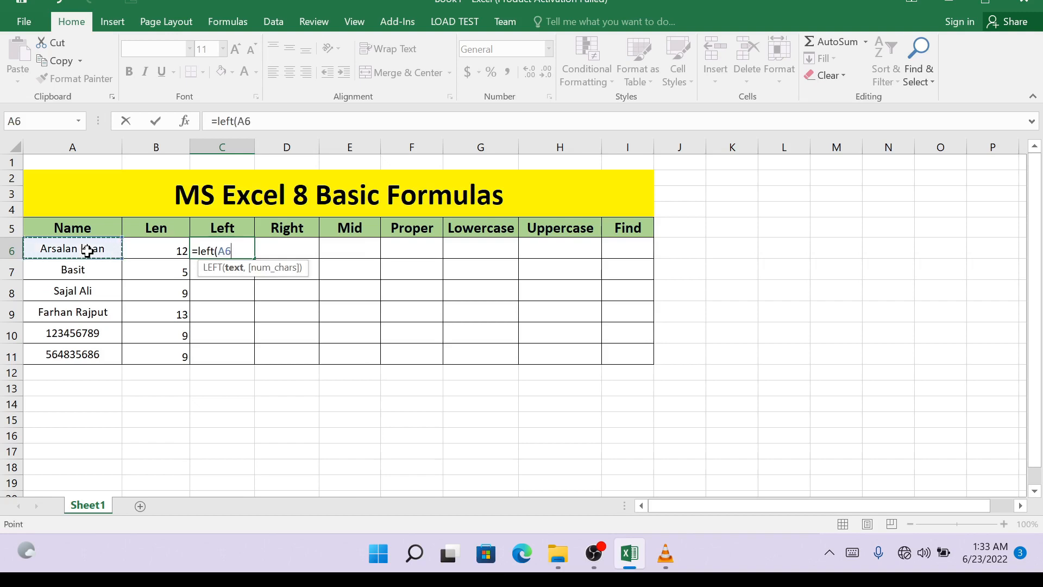
pyautogui.write(',')
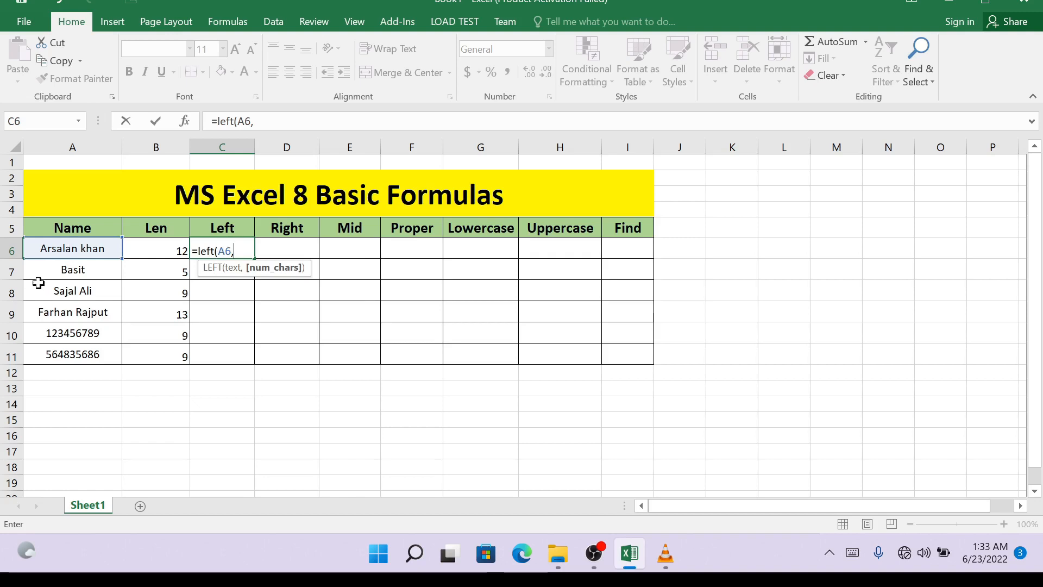
pyautogui.write('5')
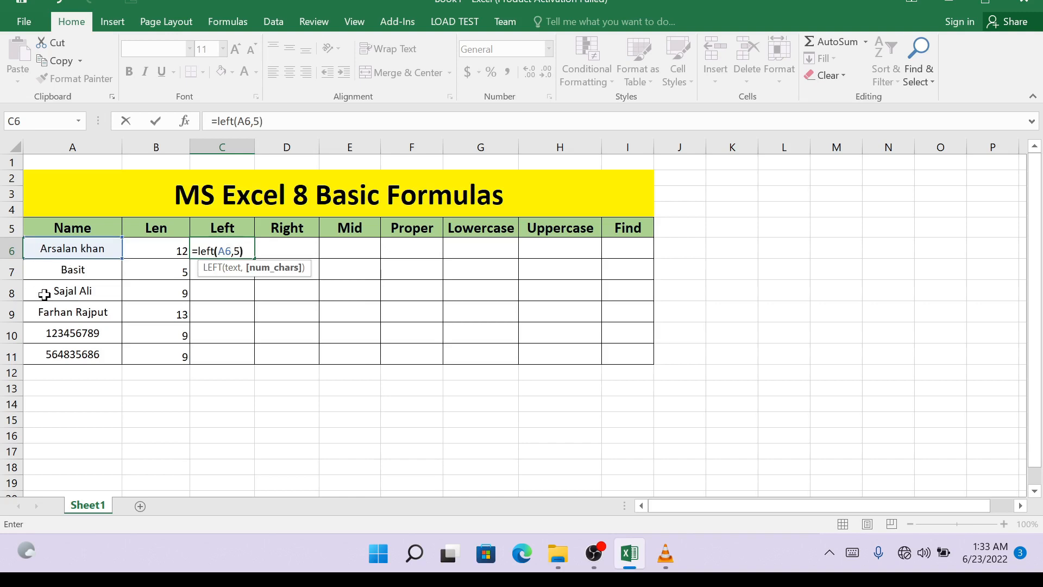
pyautogui.write(')')
pyautogui.press('Return')
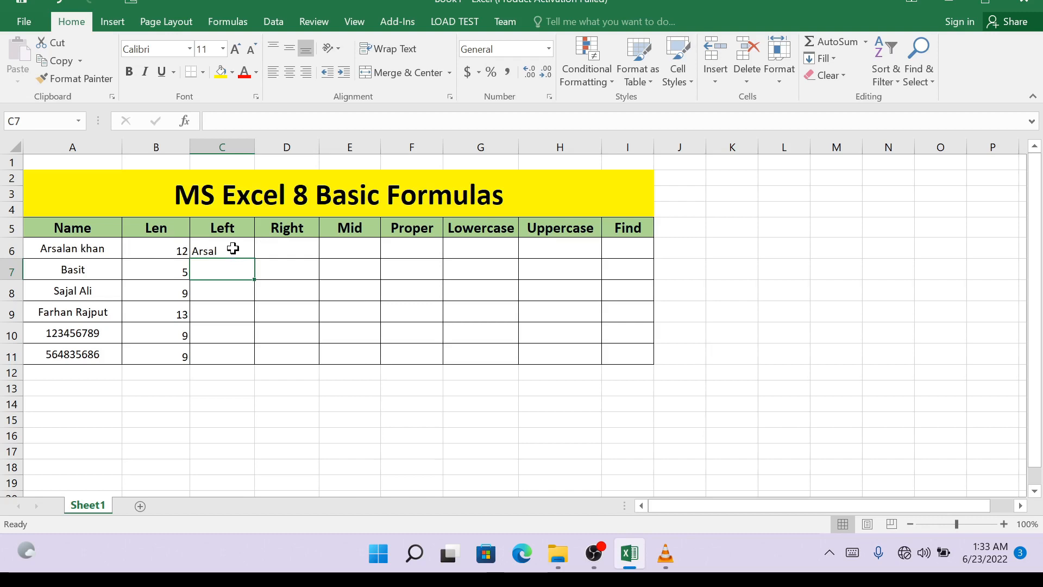
pyautogui.click(232, 255)
pyautogui.moveTo(256, 262); pyautogui.dragTo(253, 359)
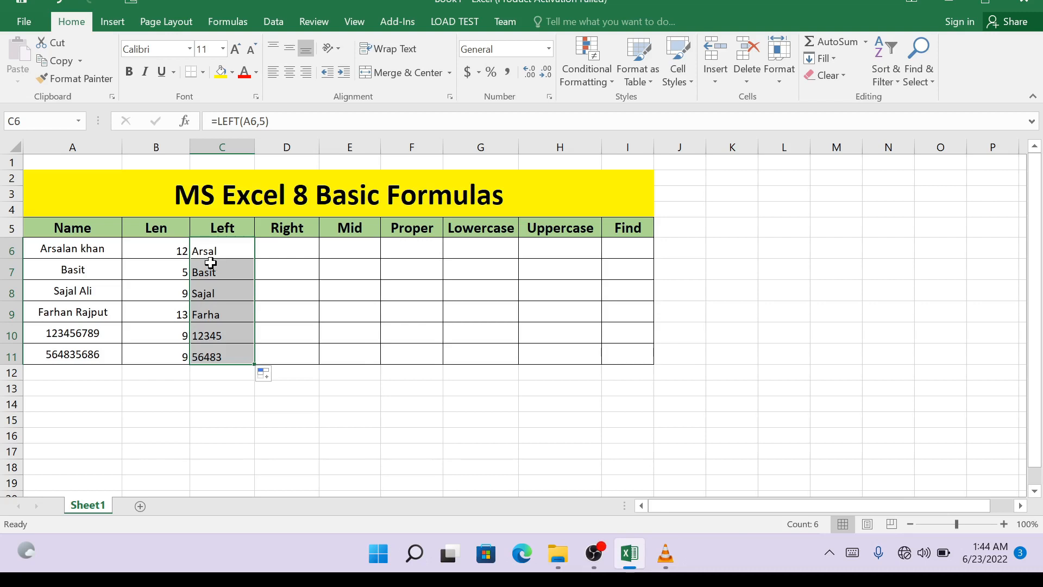
# - Enter =RIGHT(A6,4) in D6 to extract the last four characters, and fill the formula down to D11
pyautogui.click(307, 247)
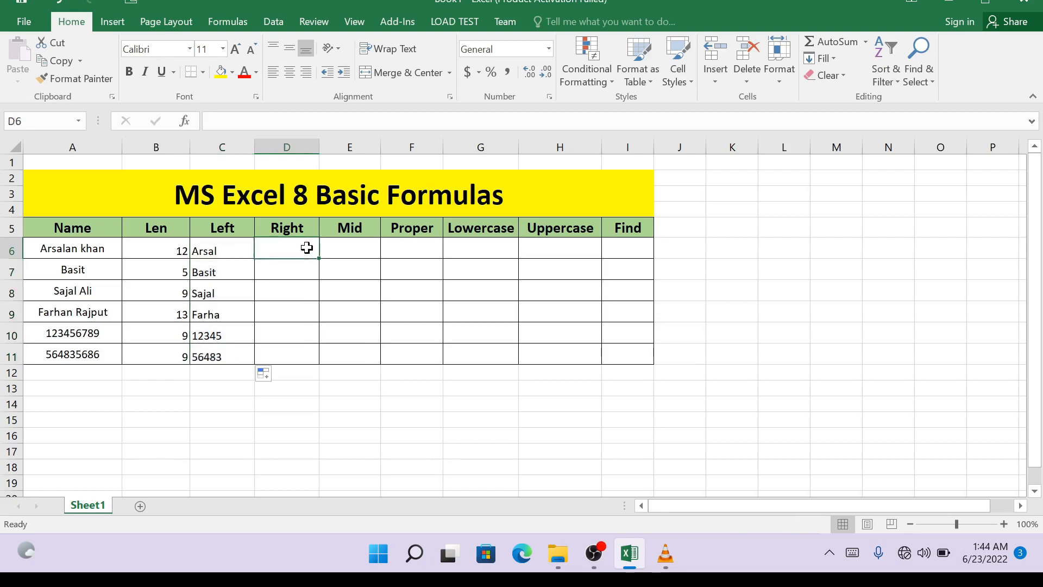
pyautogui.write('=')
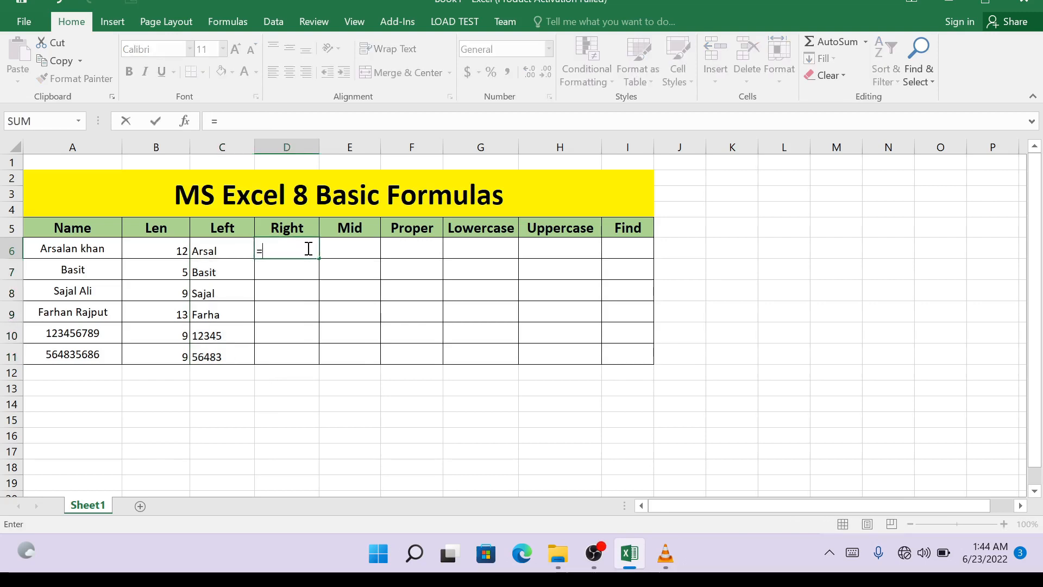
pyautogui.write('right(')
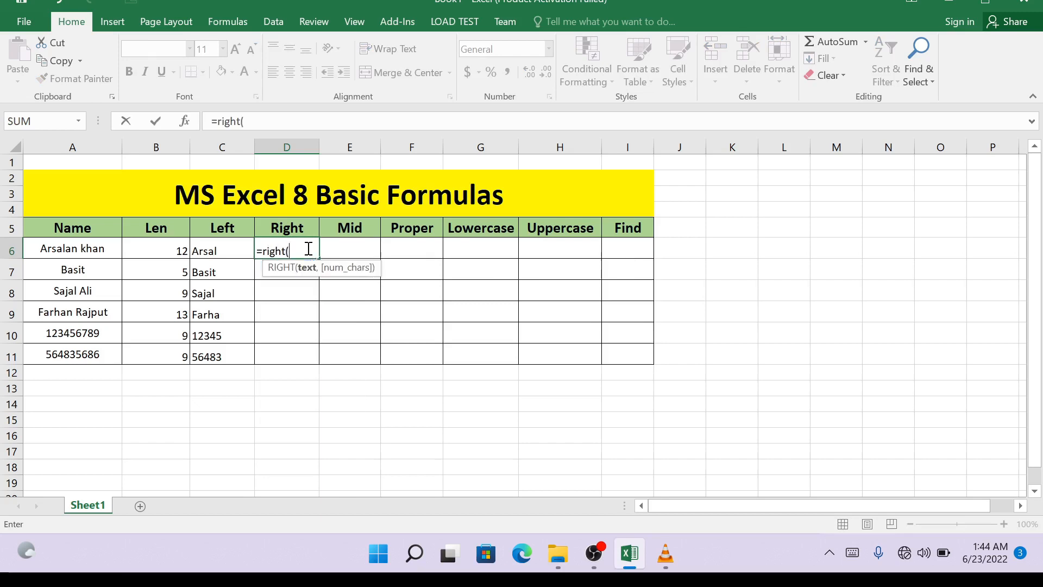
pyautogui.click(96, 254)
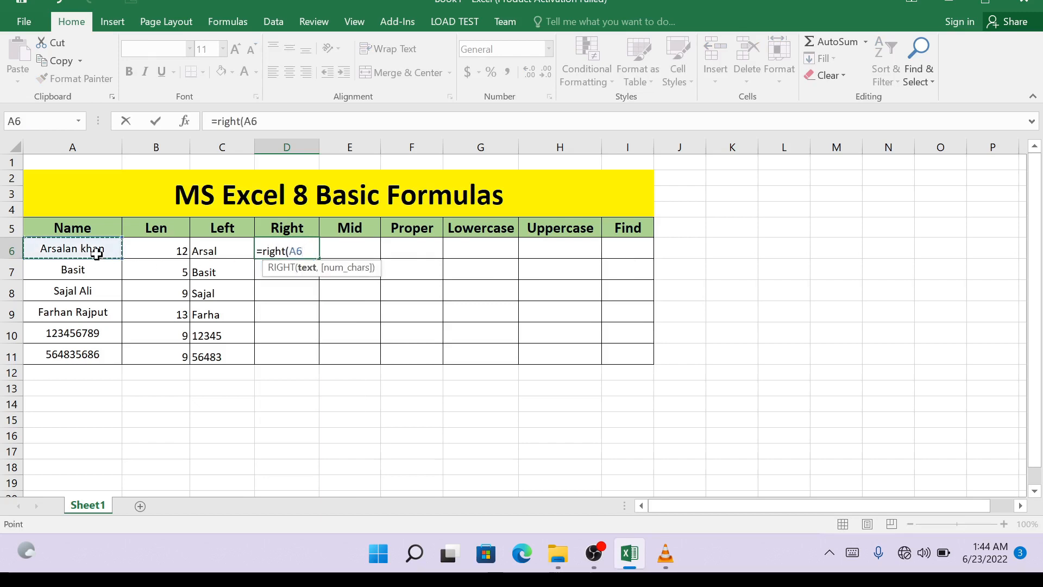
pyautogui.write(',')
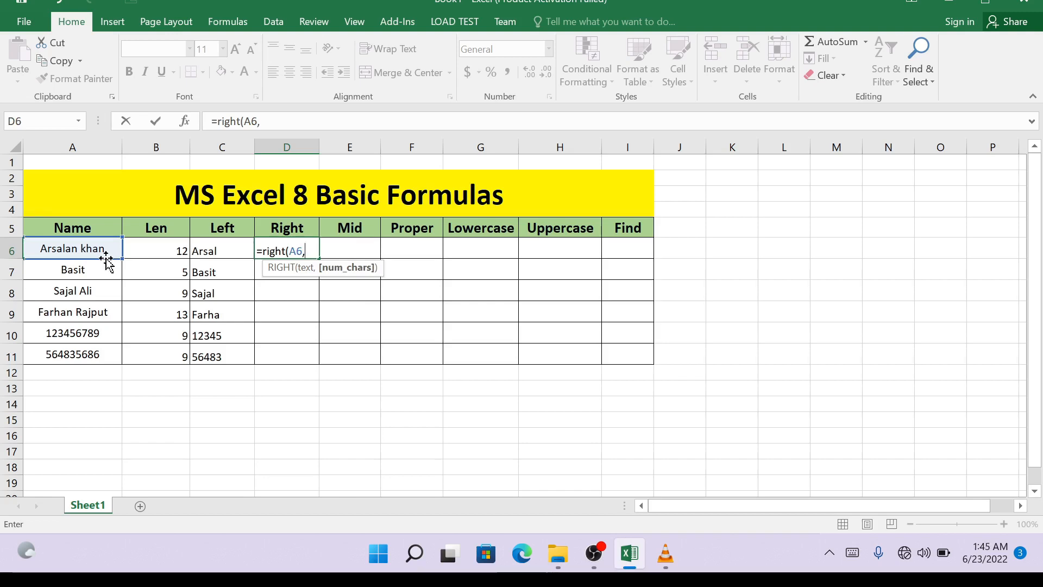
pyautogui.write('4')
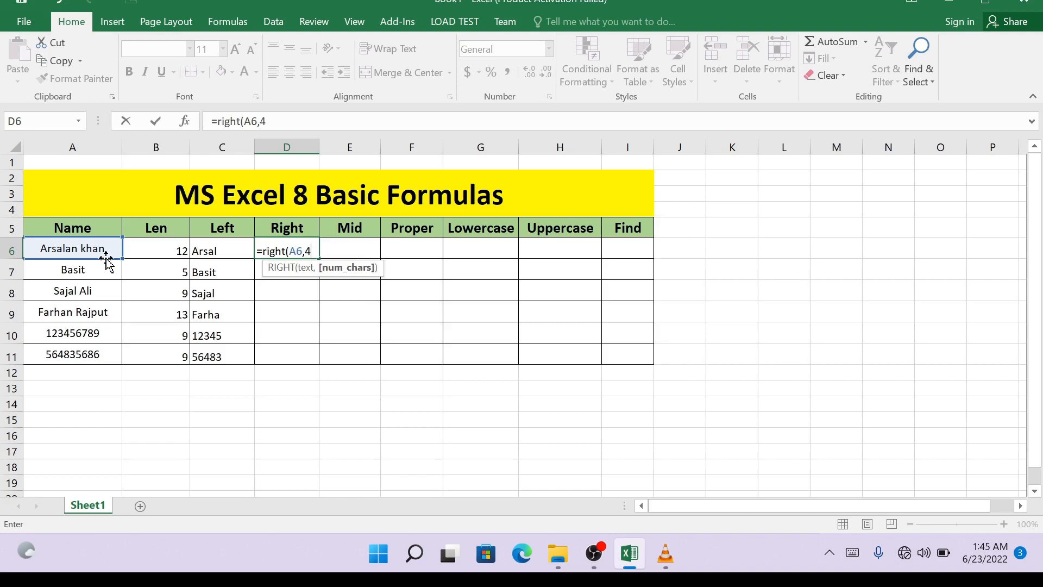
pyautogui.write(')')
pyautogui.press('Return')
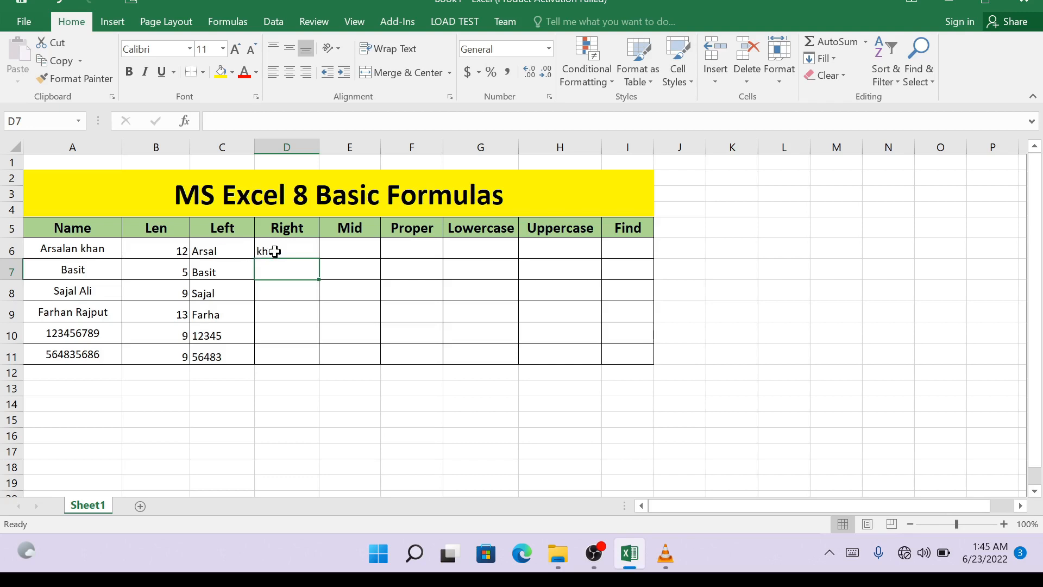
pyautogui.click(306, 250)
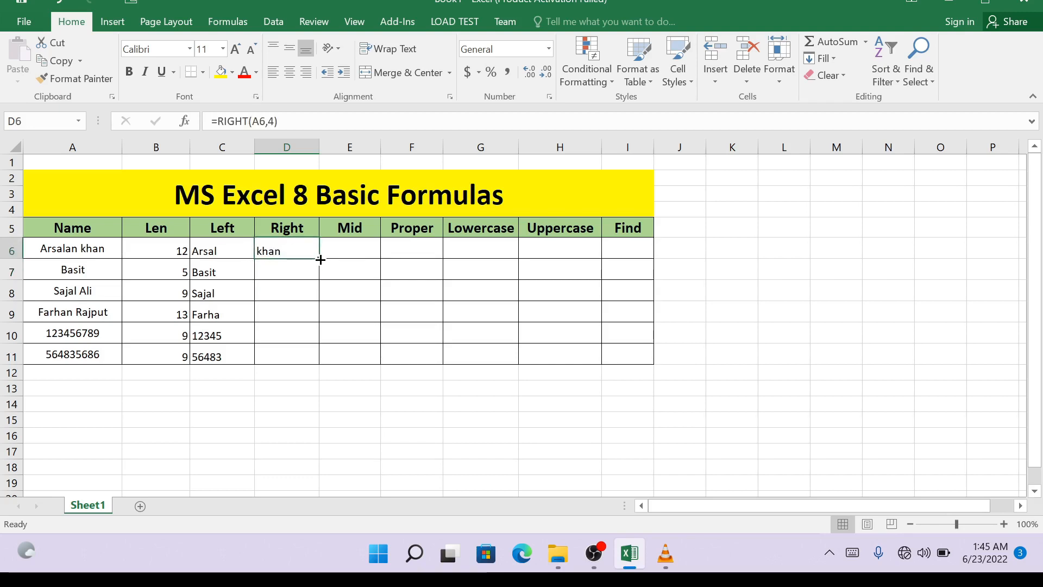
pyautogui.moveTo(318, 258); pyautogui.dragTo(314, 359)
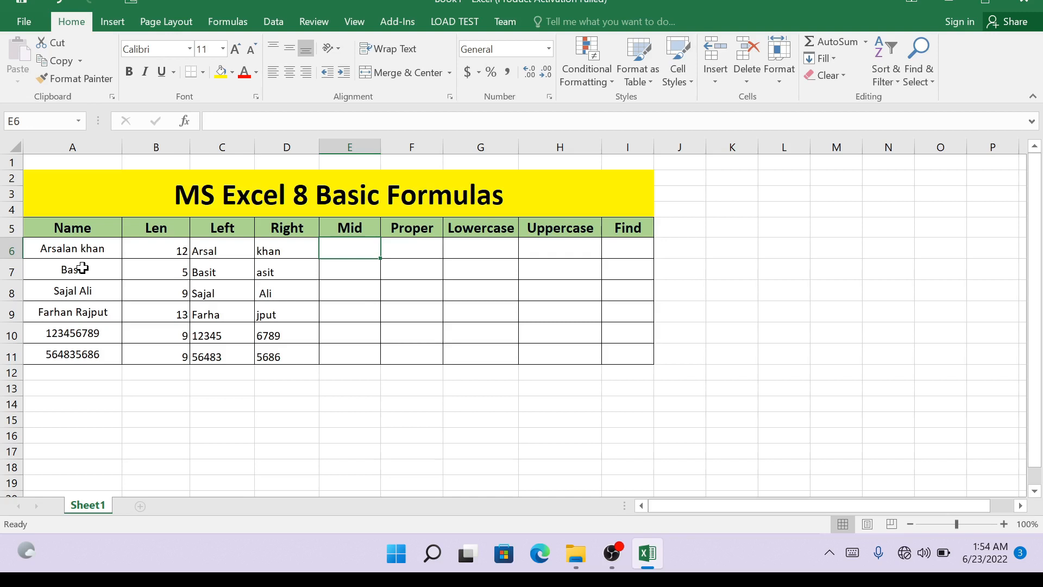
# - Enter =MID(A6,3,5) in E6 to extract five characters from the third one, and fill the formula down to E11
pyautogui.write('=mid')
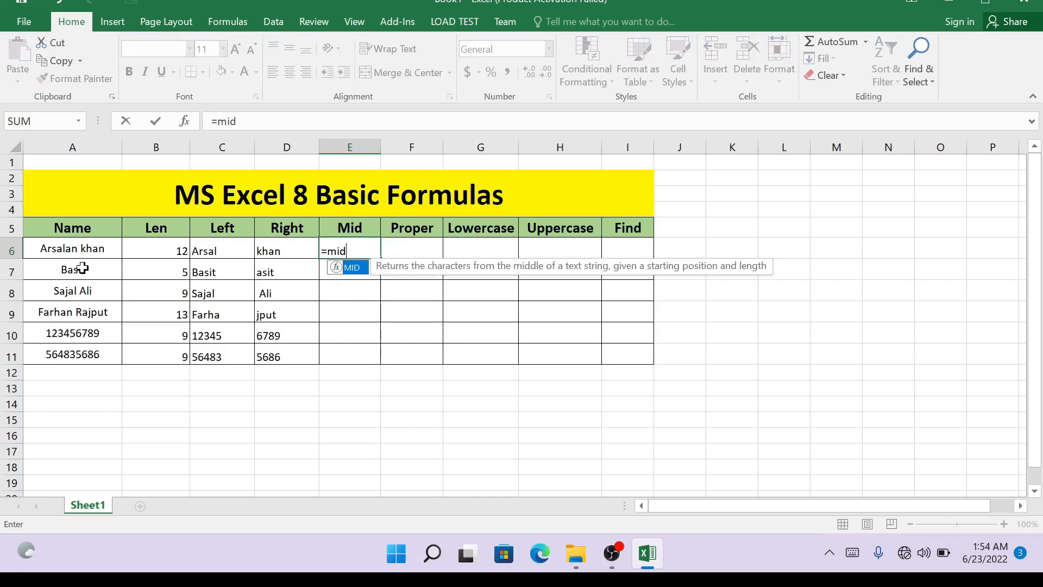
pyautogui.write('(')
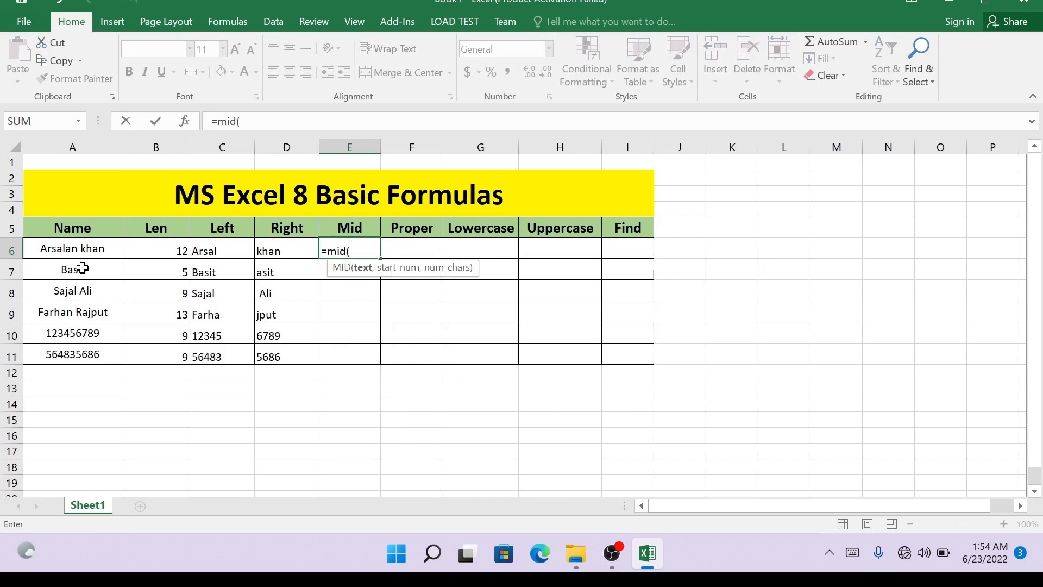
pyautogui.click(83, 253)
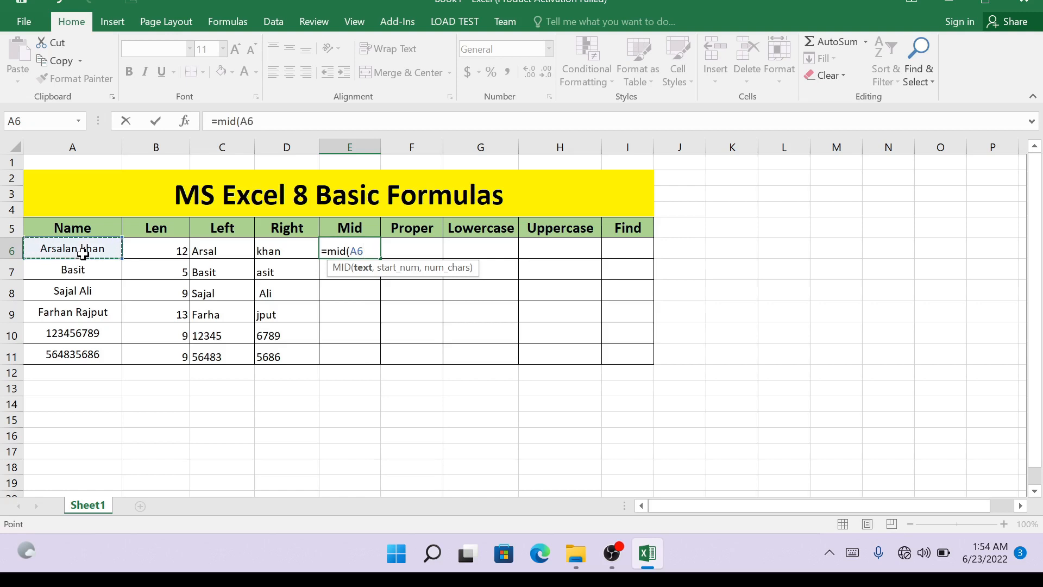
pyautogui.write(',3')
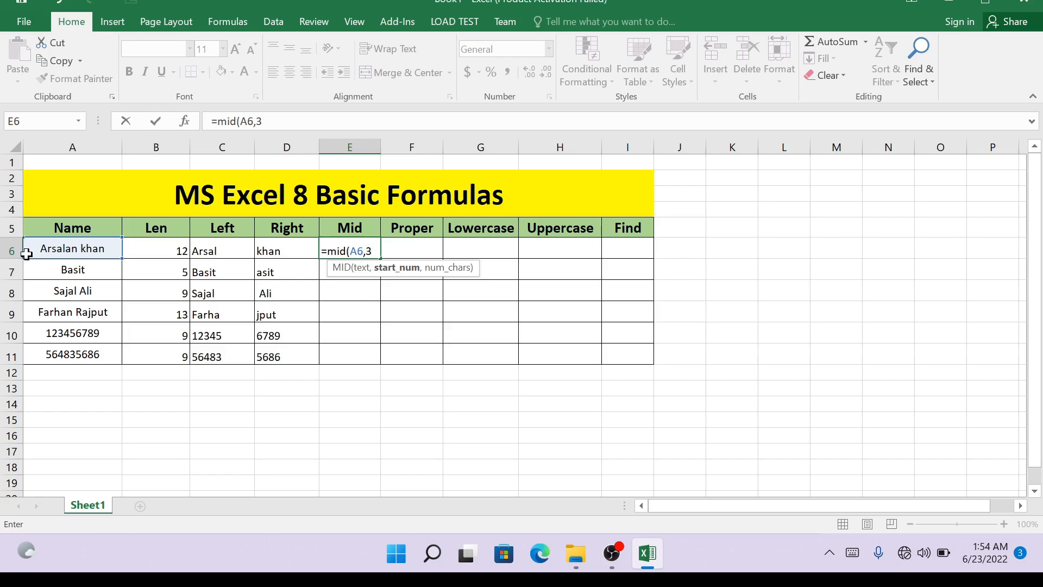
pyautogui.write(',')
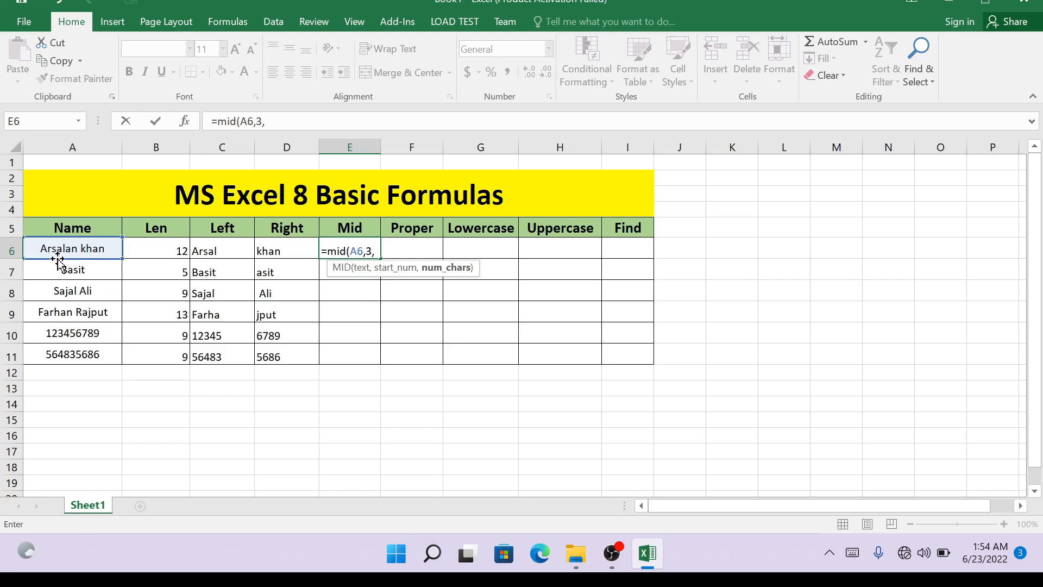
pyautogui.write('5')
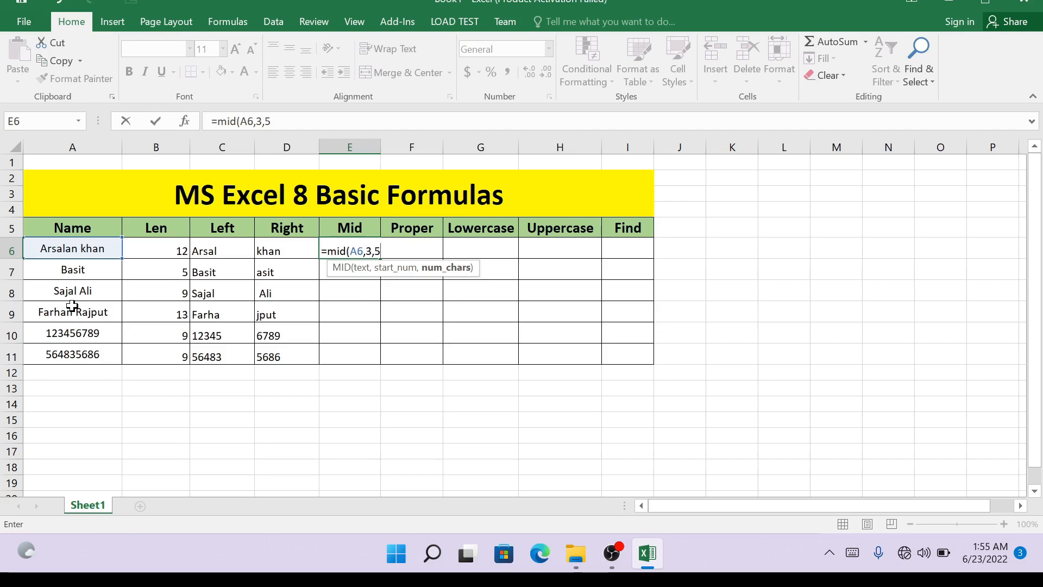
pyautogui.write(')')
pyautogui.press('Return')
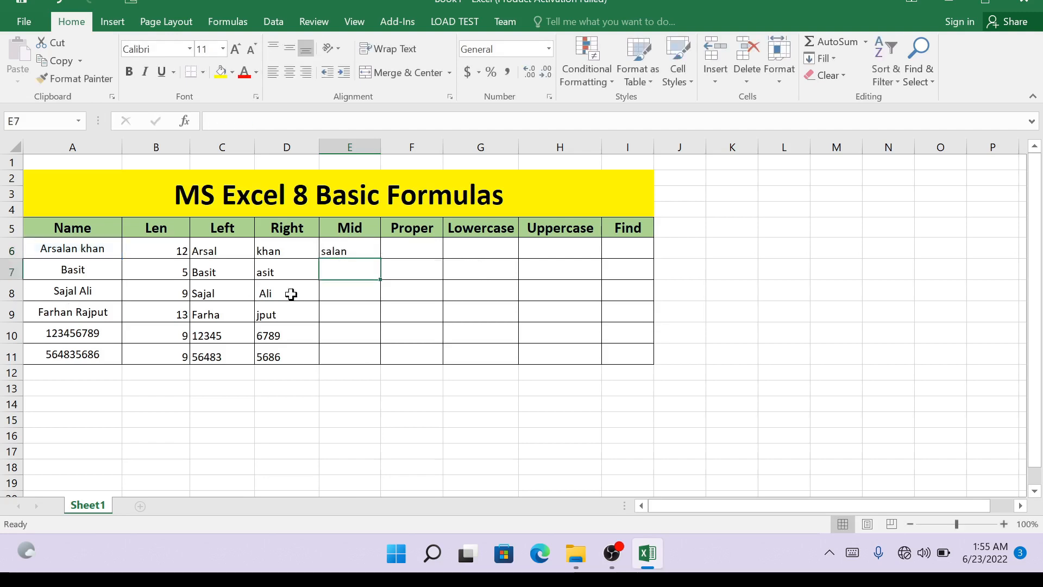
pyautogui.click(353, 250)
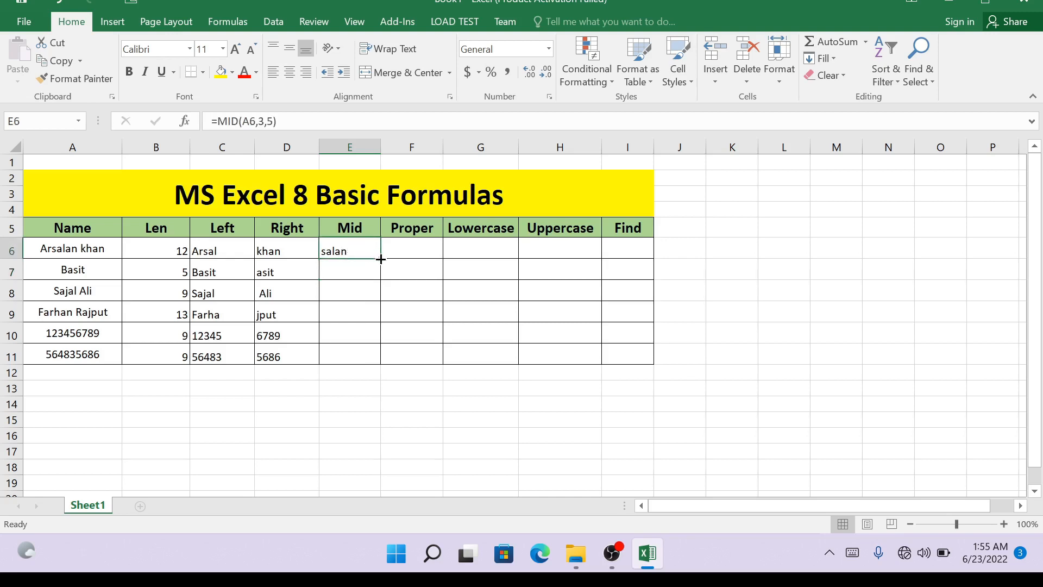
pyautogui.moveTo(380, 259); pyautogui.dragTo(381, 363)
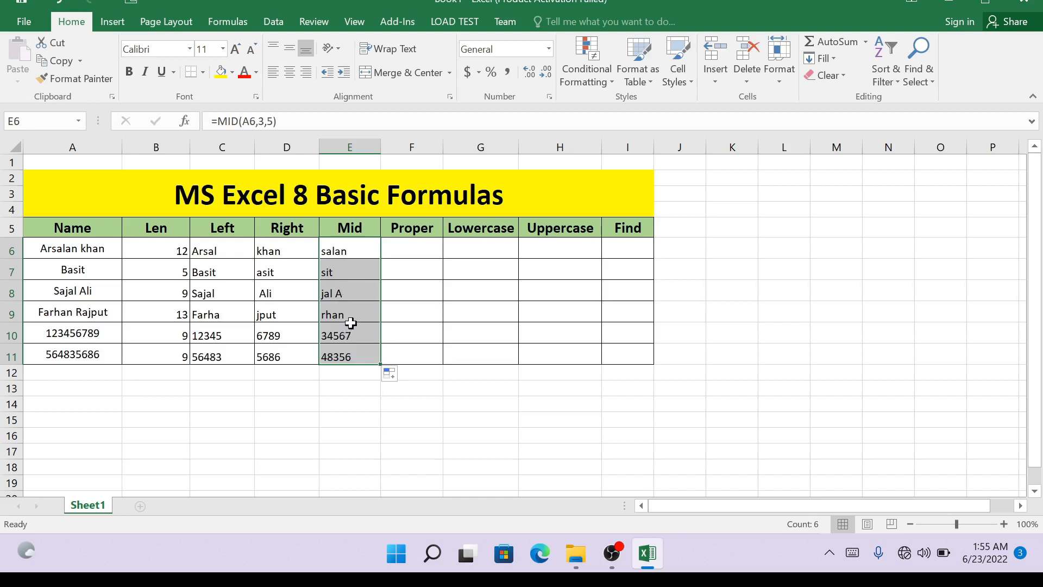
# - Change the first letter of the name in A6 to a lowercase "a"
pyautogui.click(420, 242)
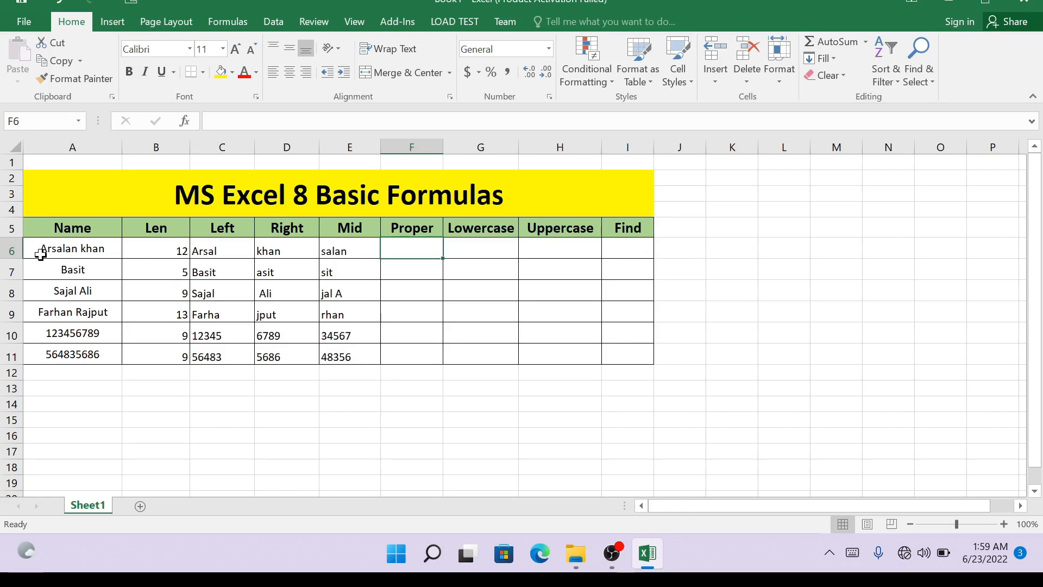
pyautogui.click(36, 256)
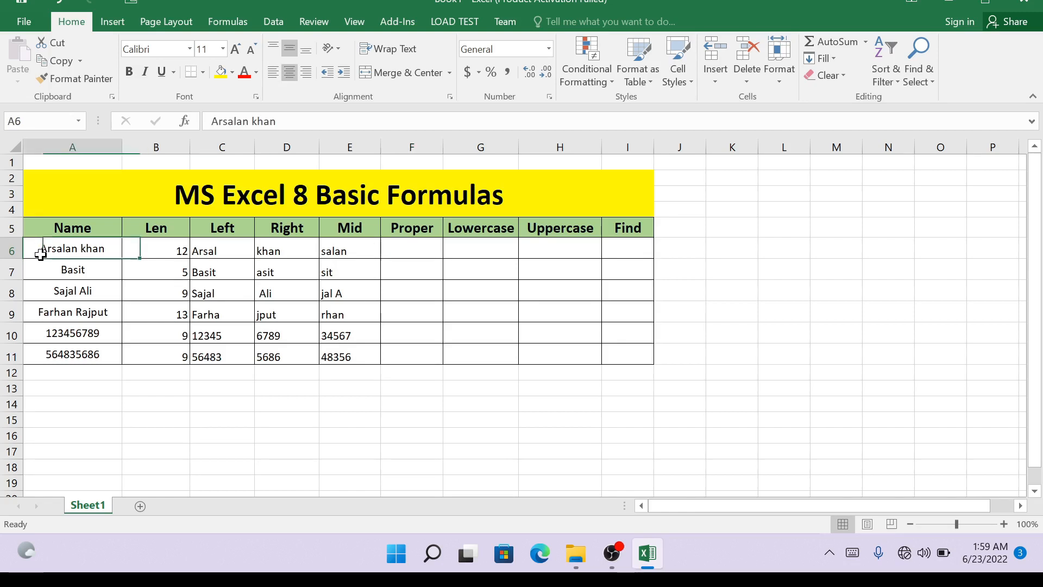
pyautogui.click(219, 121)
pyautogui.press('BackSpace')
pyautogui.write('a')
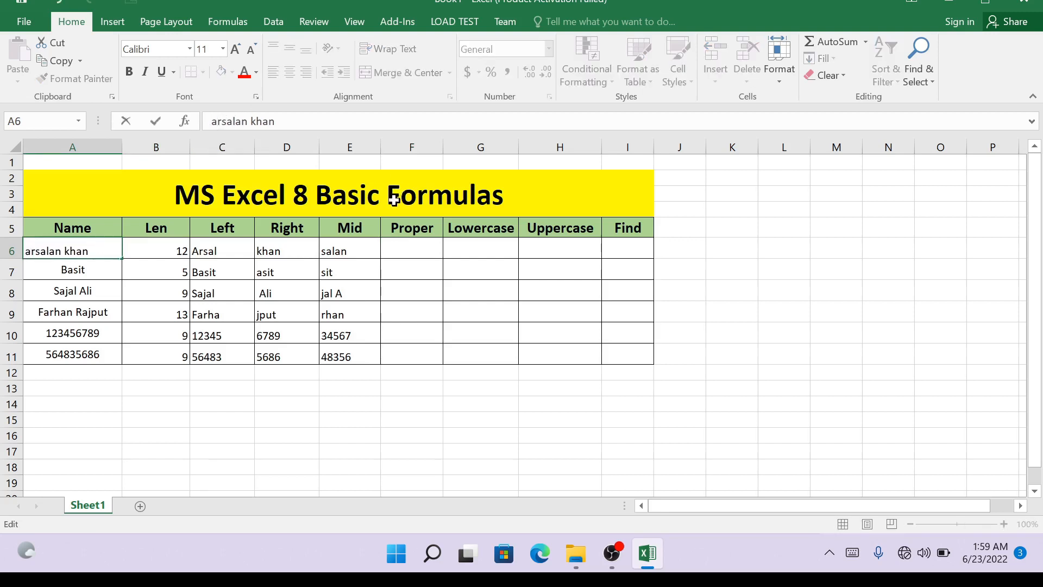
# - Enter =PROPER(A6) in F6 to convert the name to proper case
pyautogui.click(395, 243)
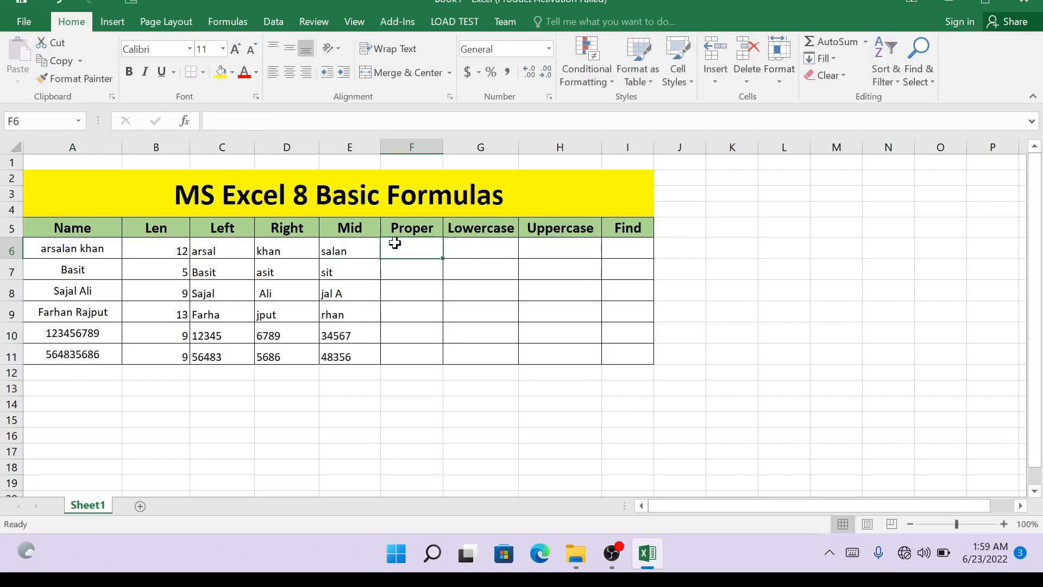
pyautogui.write('=proper')
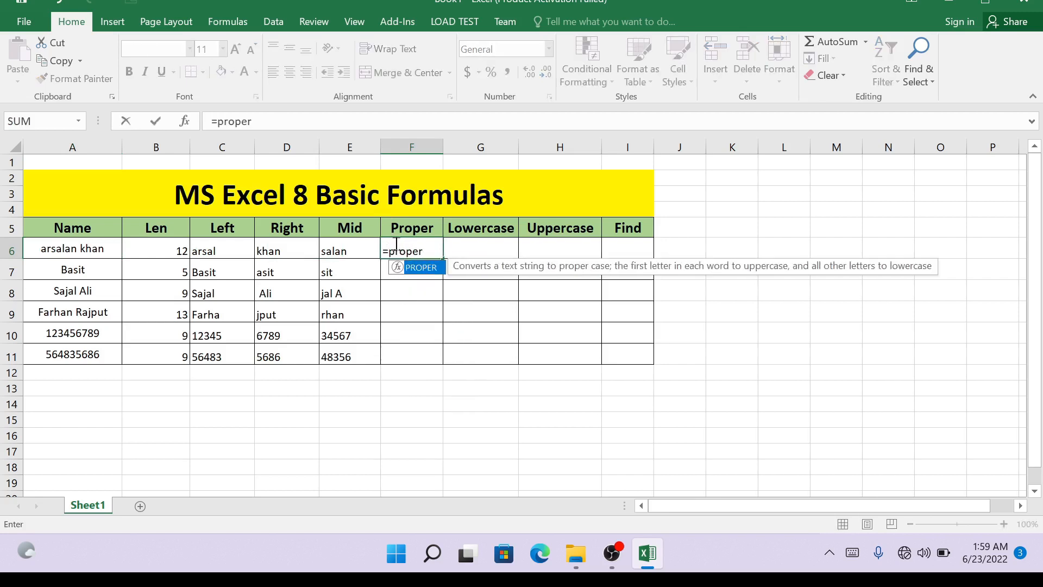
pyautogui.write('(')
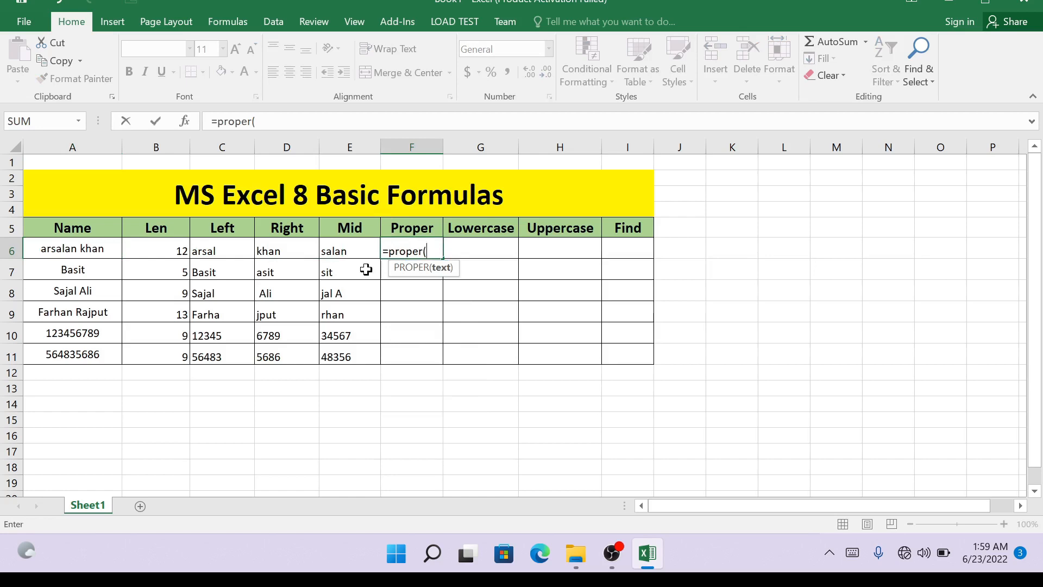
pyautogui.click(100, 250)
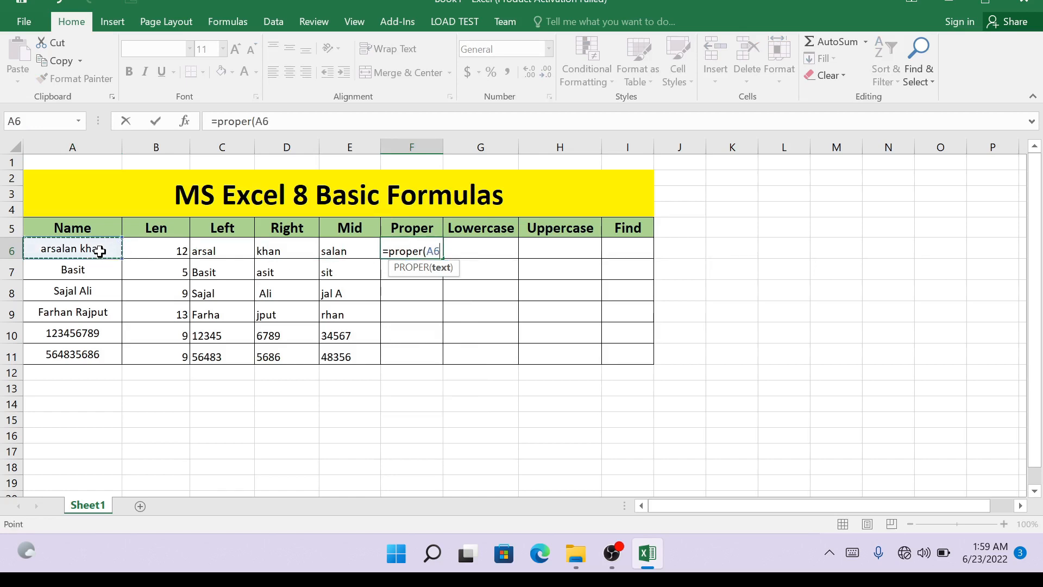
pyautogui.write(')')
pyautogui.press('Return')
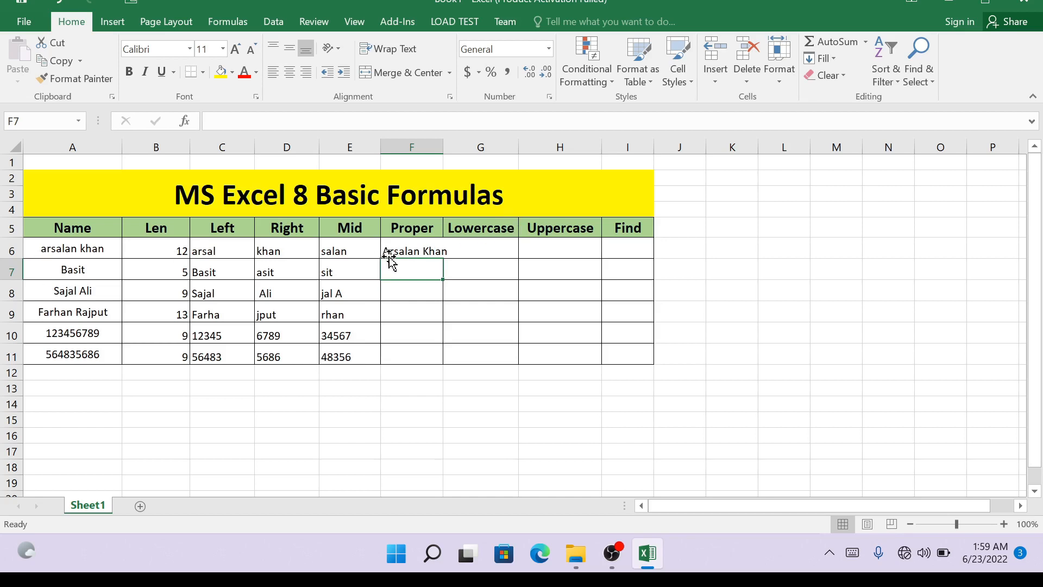
# - Widen column F slightly to fit the full name, and fill the PROPER formula from F6 down to F11
pyautogui.moveTo(452, 144); pyautogui.dragTo(458, 144)
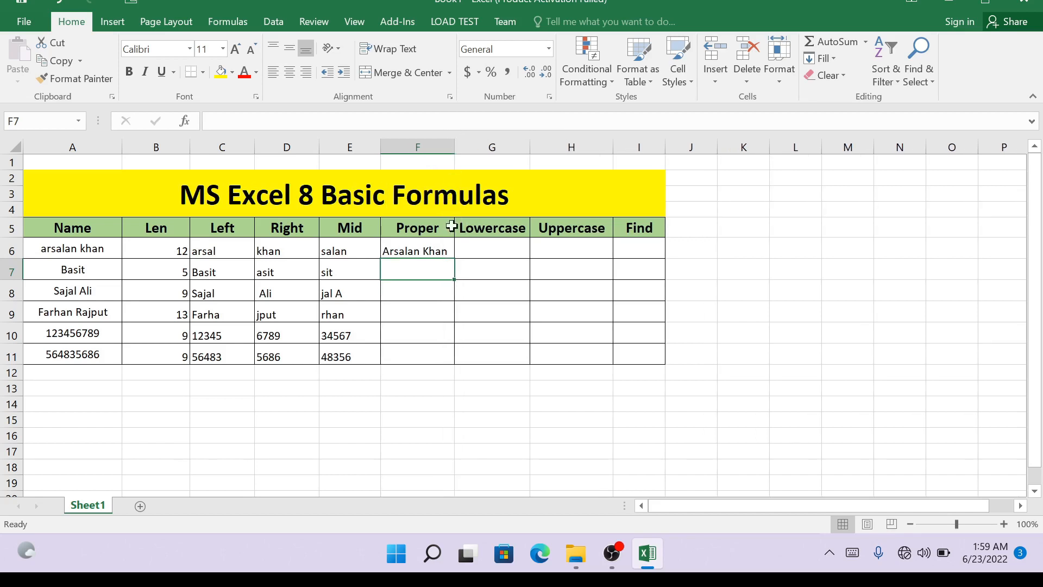
pyautogui.click(423, 254)
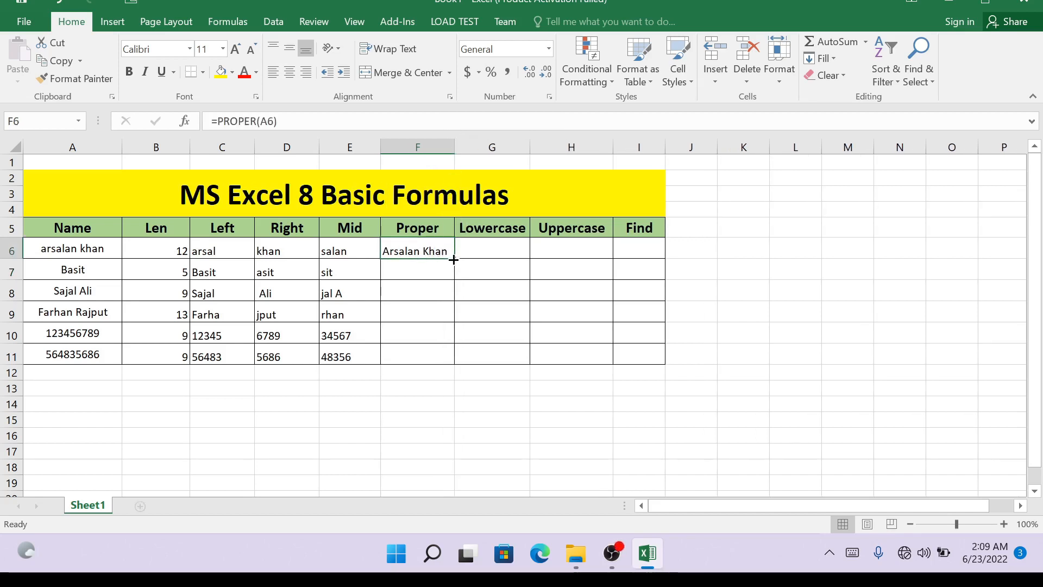
pyautogui.moveTo(454, 259); pyautogui.dragTo(459, 360)
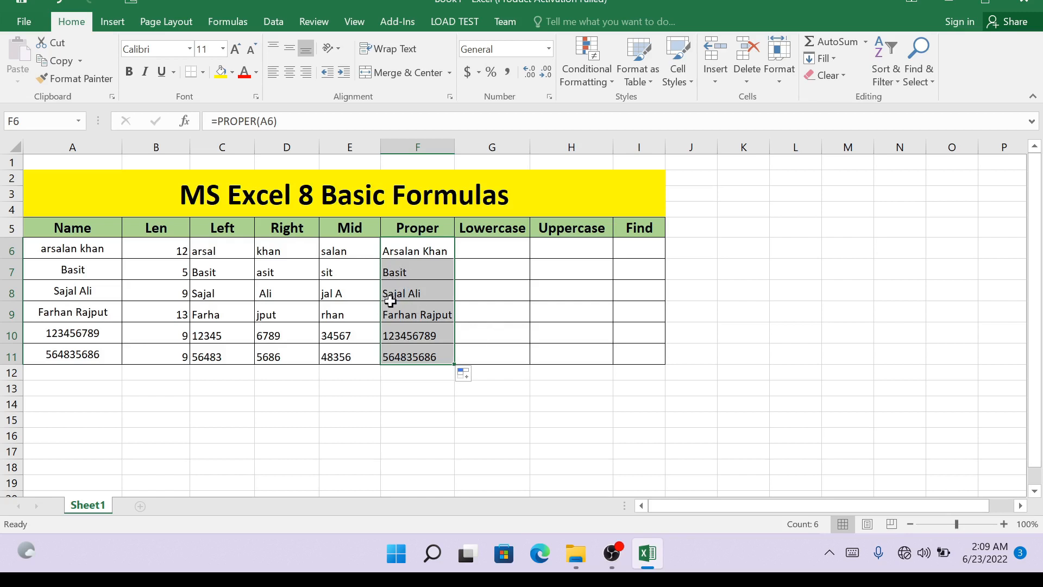
# - Change the first letters of the names in A7 and A8 to lowercase "b" and "s"
pyautogui.click(62, 275)
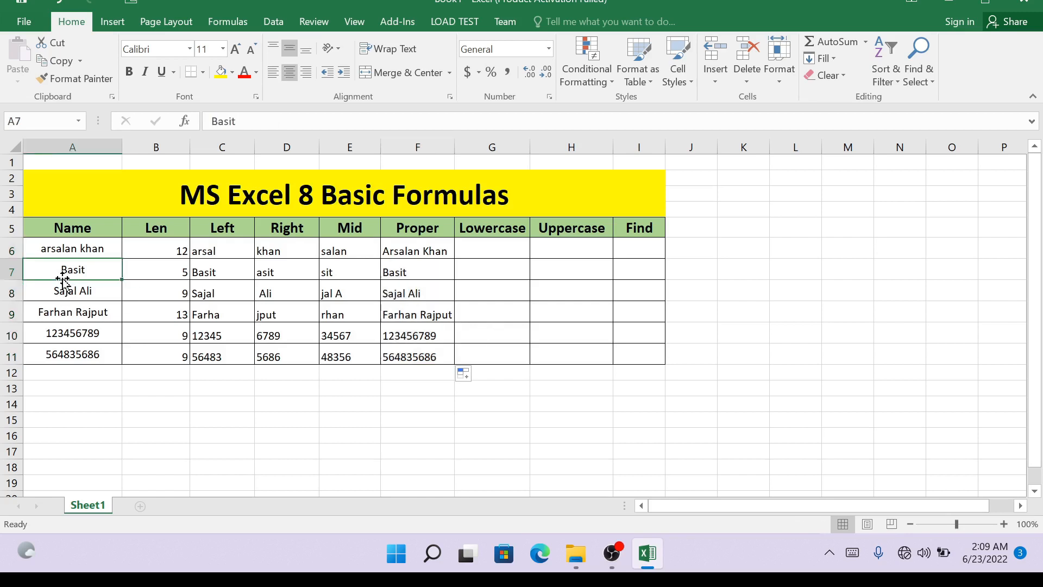
pyautogui.click(219, 122)
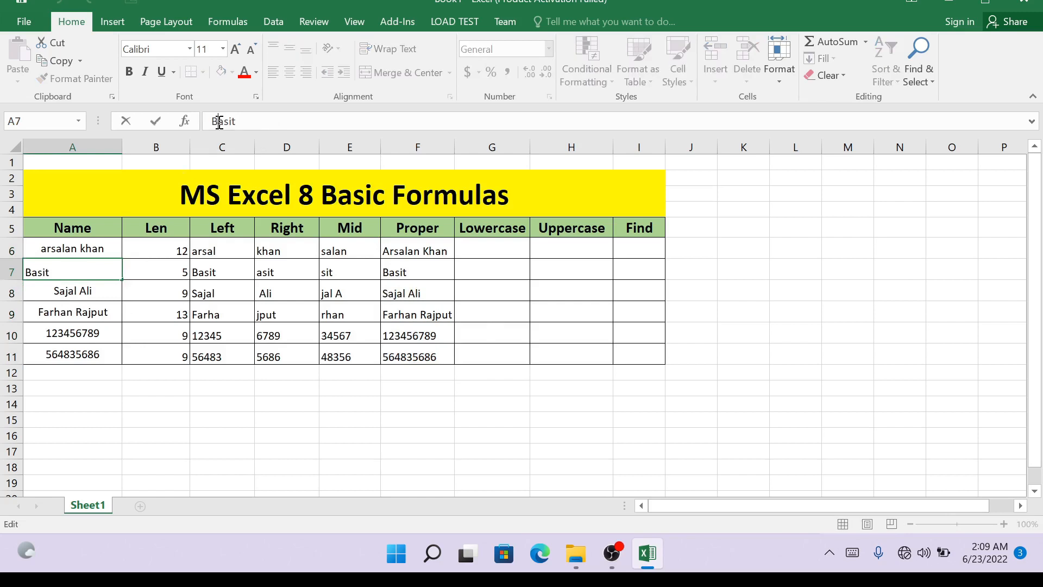
pyautogui.press('BackSpace')
pyautogui.write('b')
pyautogui.click(95, 293)
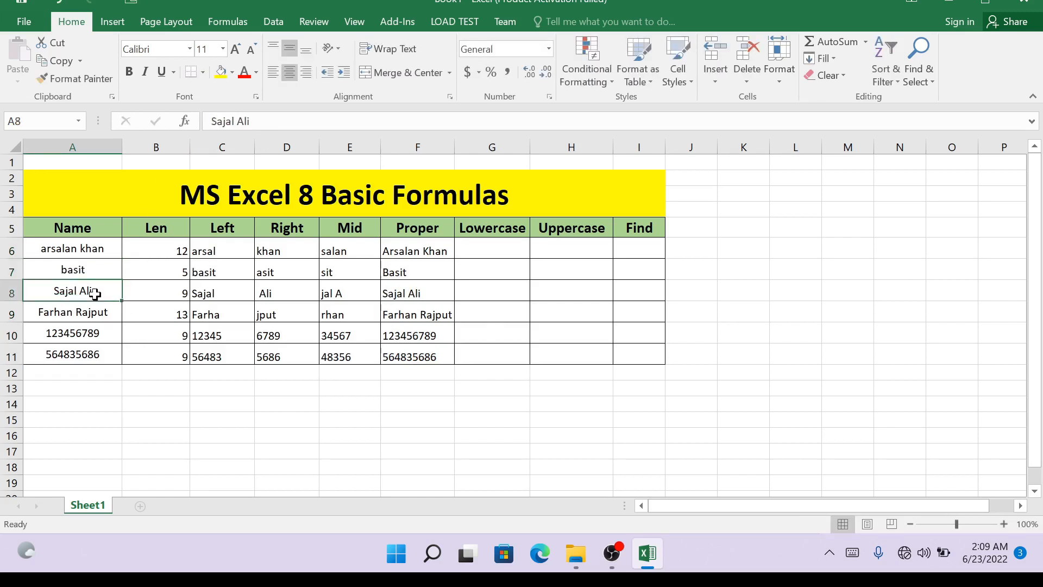
pyautogui.click(217, 121)
pyautogui.press('BackSpace')
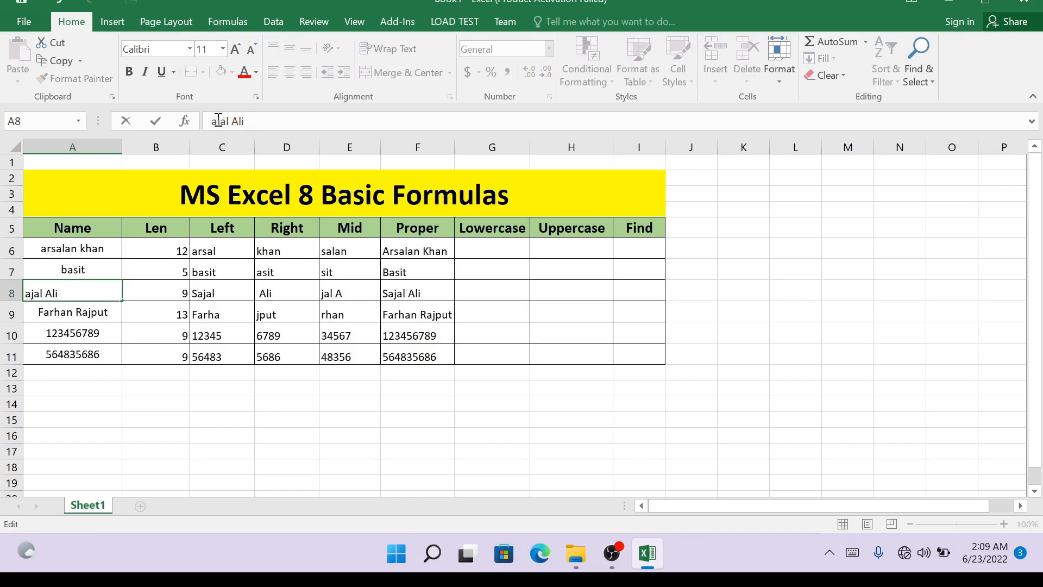
pyautogui.write('S')
pyautogui.press('BackSpace')
pyautogui.write('s')
pyautogui.press('Return')
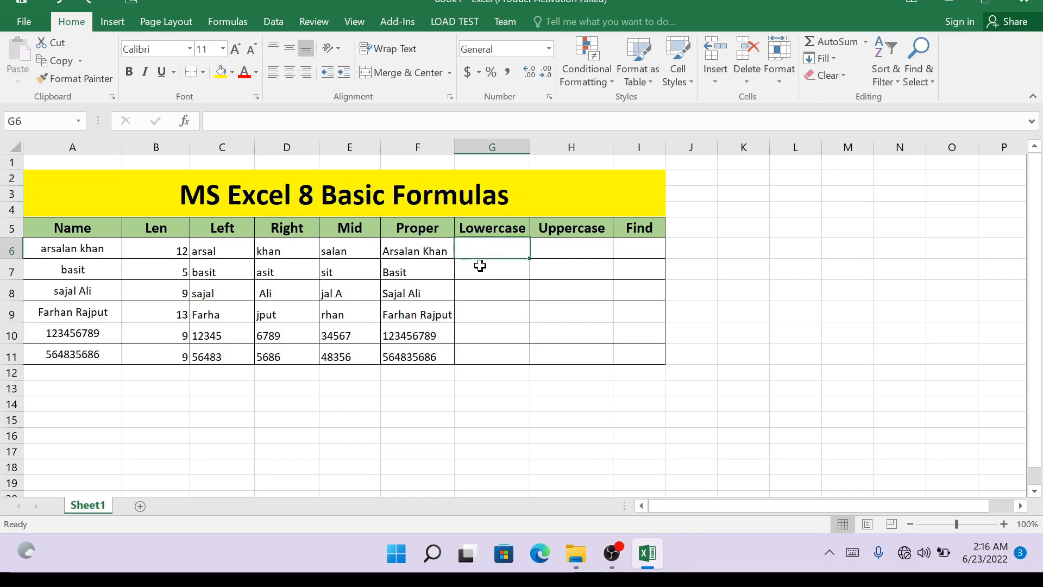
# - Shorten the column headers in G5 and H5 to Lower and Upper
pyautogui.click(487, 233)
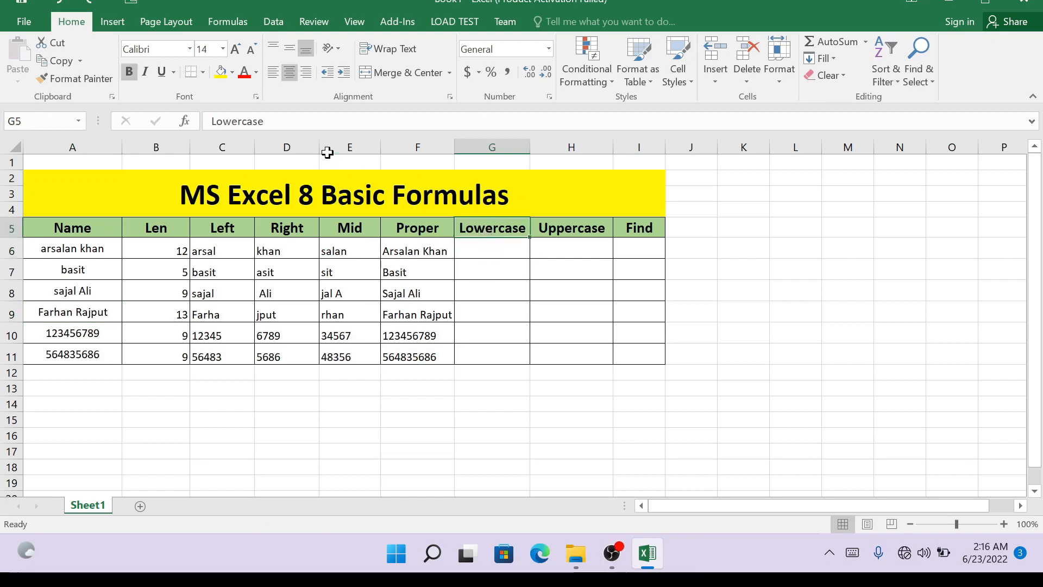
pyautogui.click(283, 120)
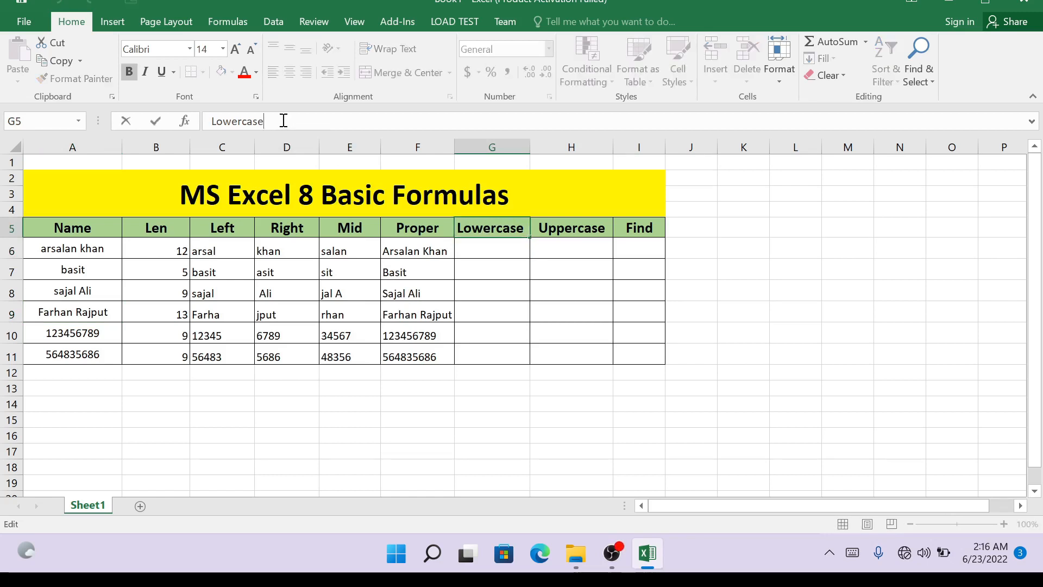
pyautogui.press('BackSpace')
pyautogui.press('BackSpace')
pyautogui.press('BackSpace')
pyautogui.press('BackSpace')
pyautogui.click(563, 230)
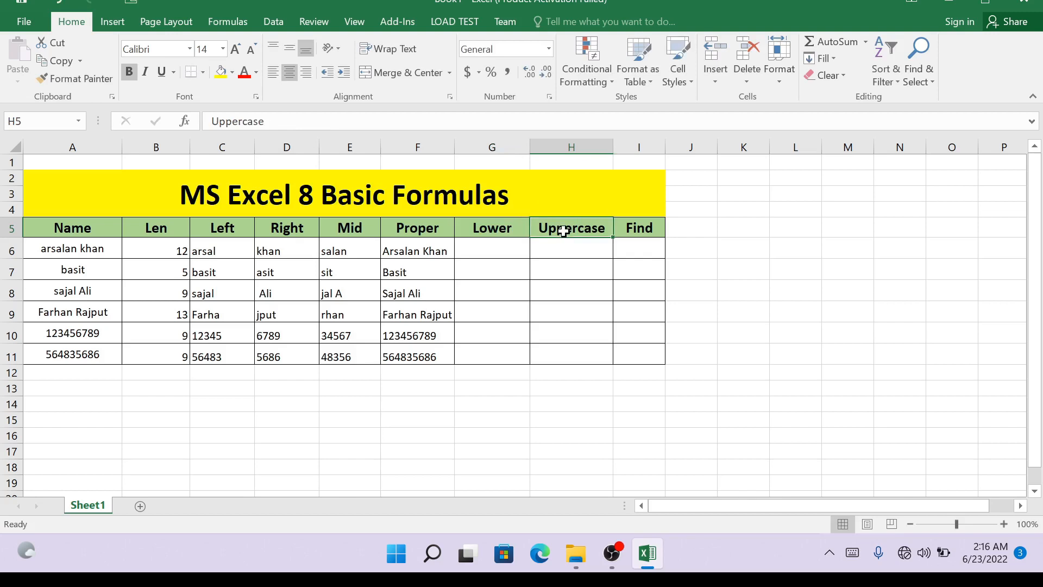
pyautogui.click(328, 118)
pyautogui.press('BackSpace')
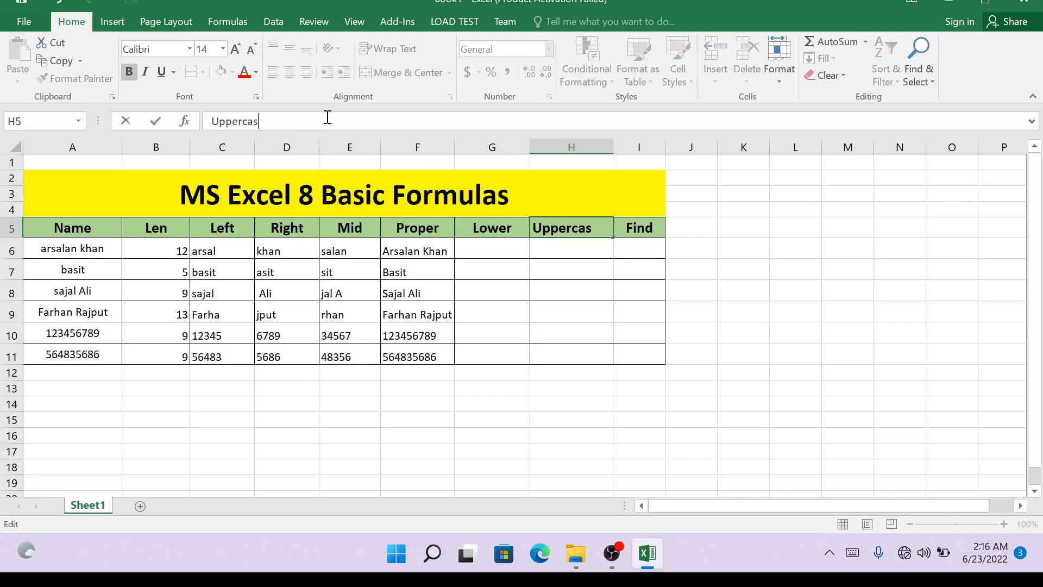
pyautogui.press('BackSpace')
pyautogui.press('BackSpace')
# - Enter =LOWER(A6) in G6 to convert the name to lowercase, and fill the formula down to G11
pyautogui.click(498, 243)
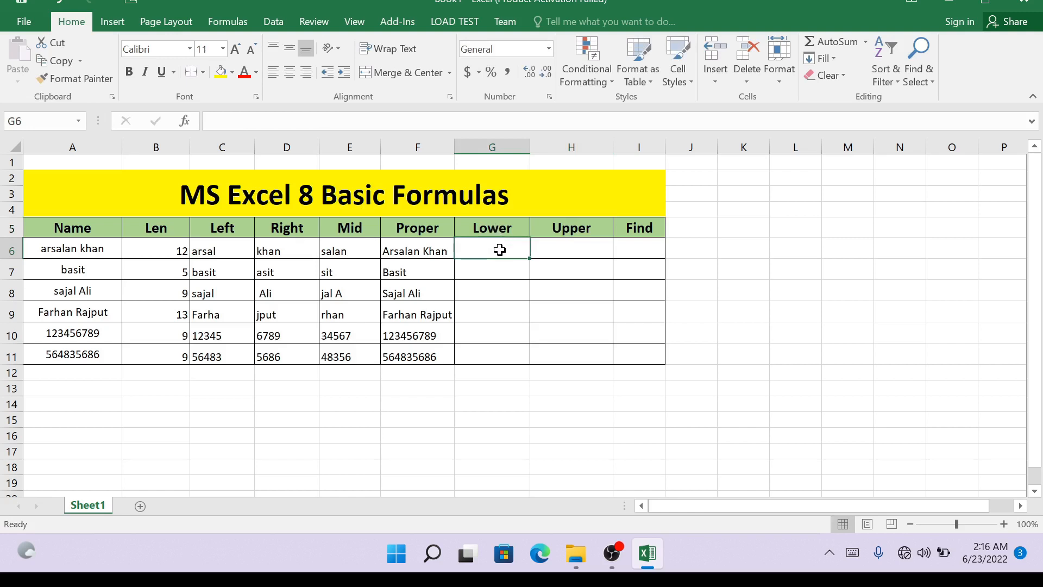
pyautogui.write('=')
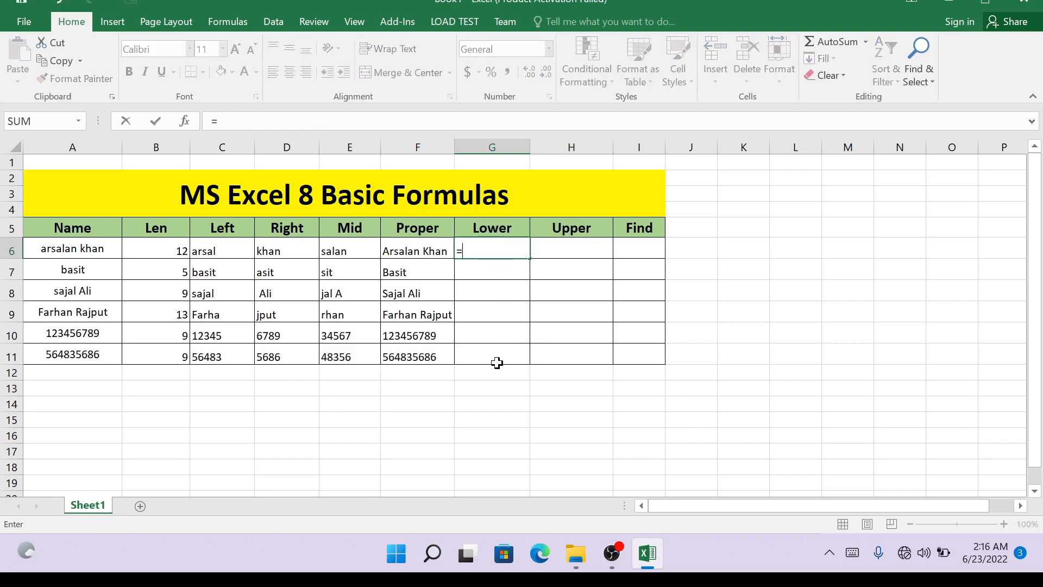
pyautogui.write('lower')
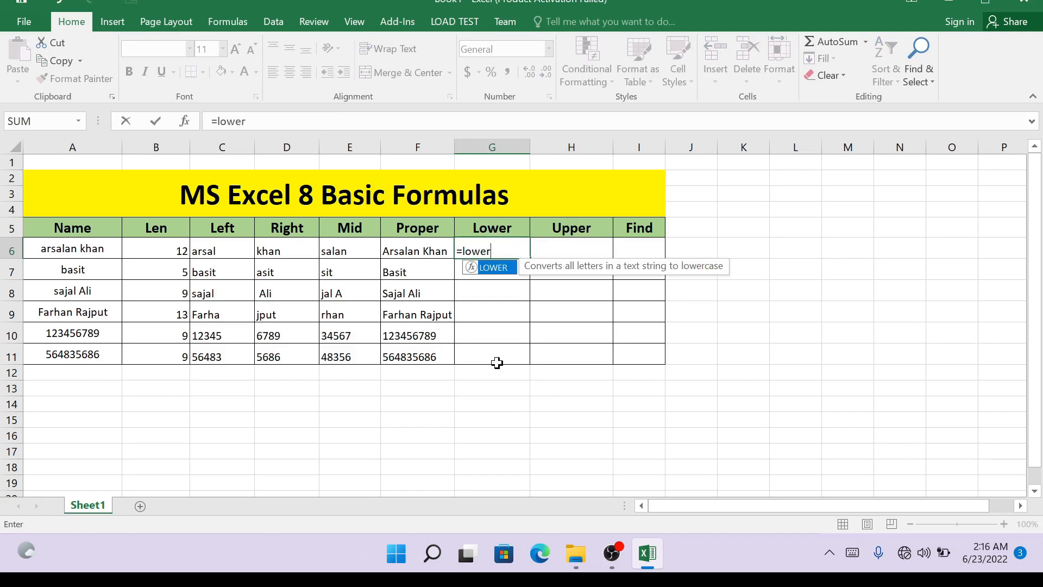
pyautogui.write('(')
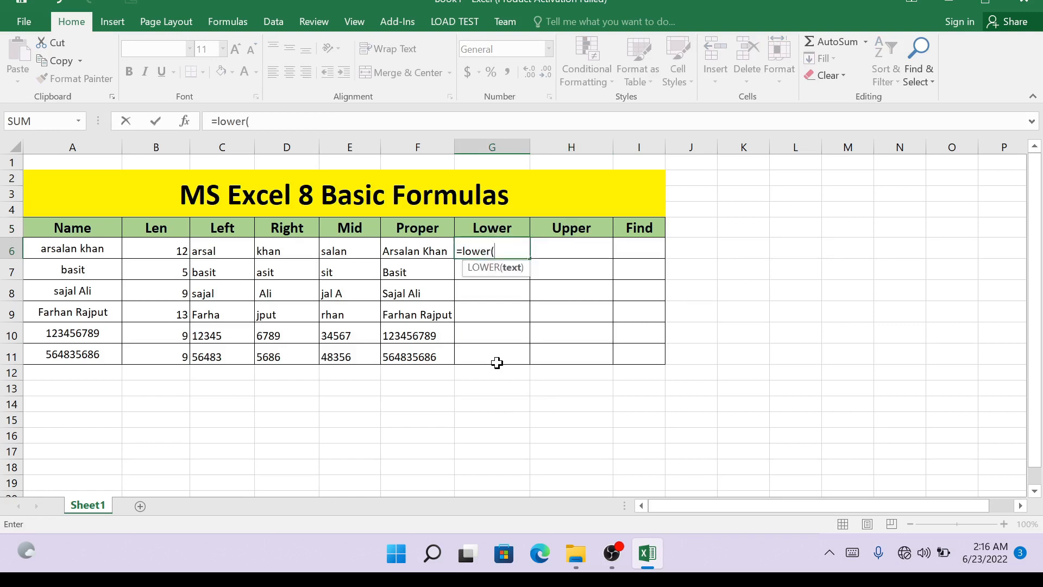
pyautogui.click(97, 250)
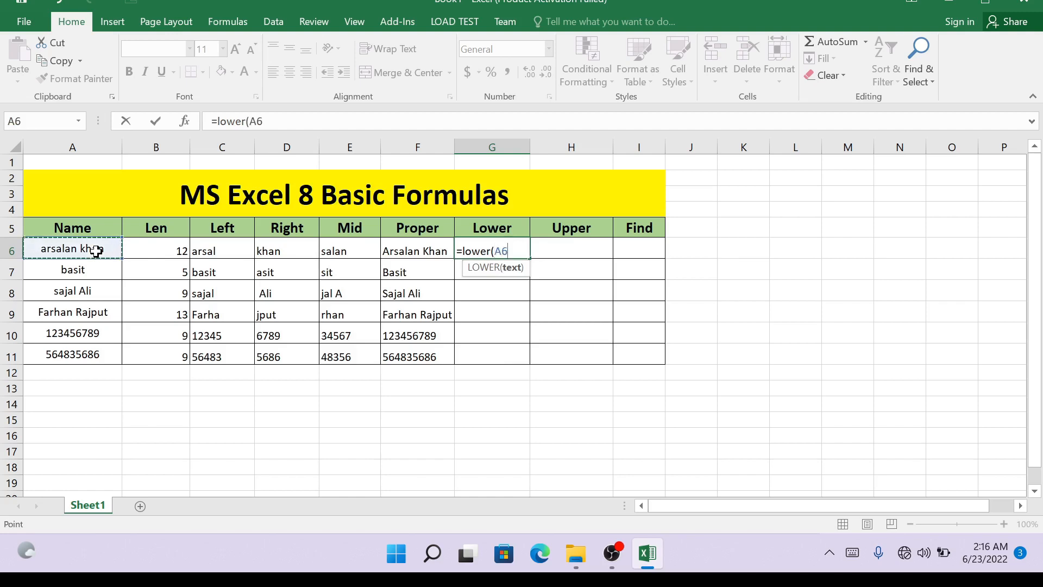
pyautogui.write(')')
pyautogui.press('Return')
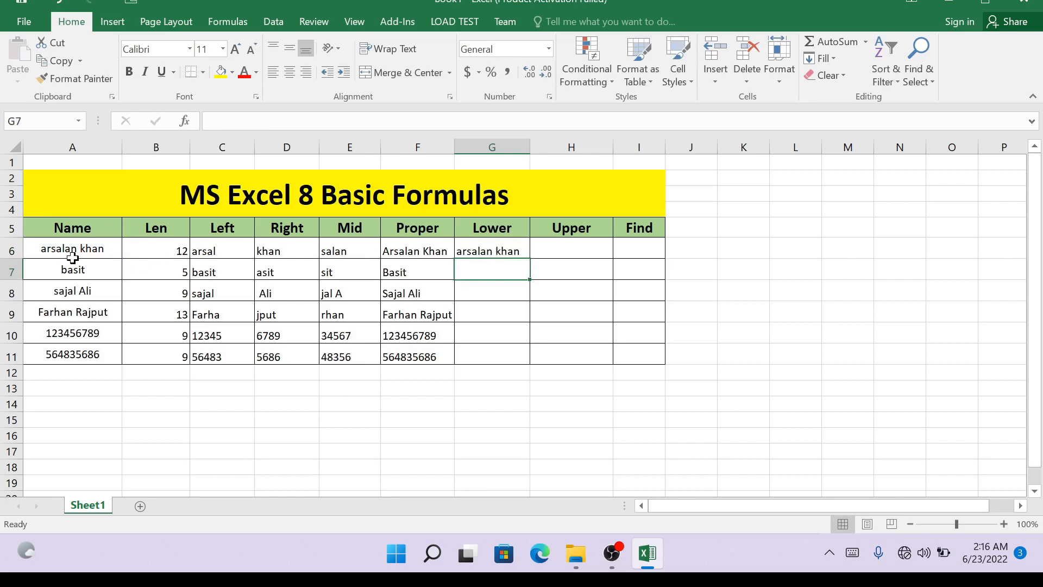
pyautogui.click(486, 244)
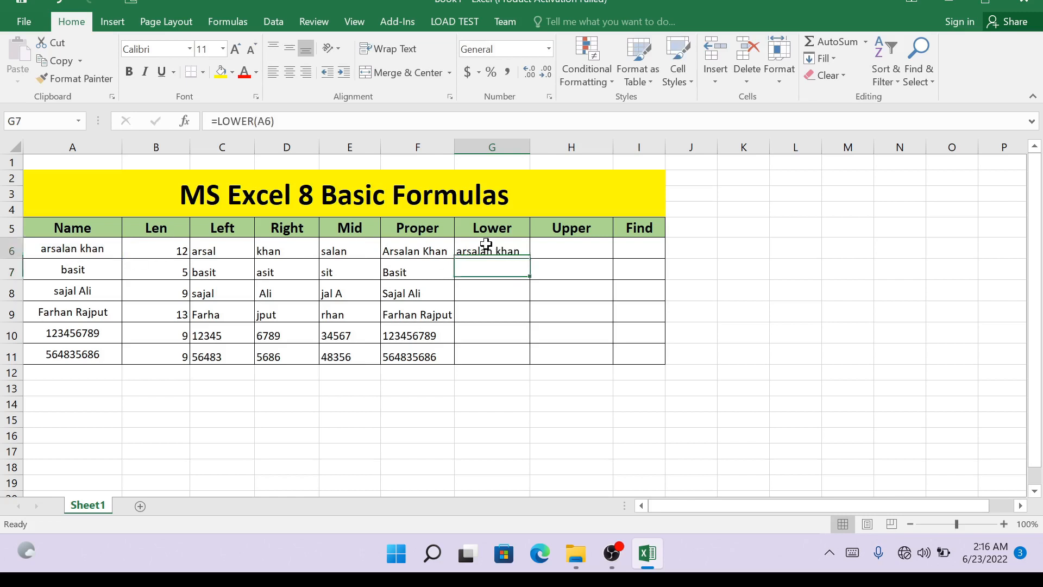
pyautogui.moveTo(530, 259); pyautogui.dragTo(535, 359)
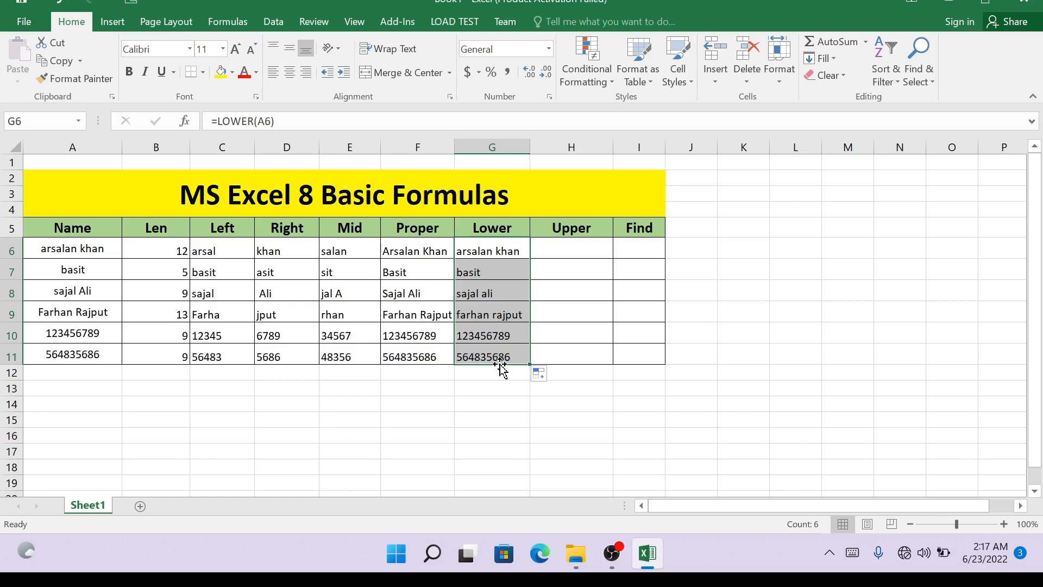
# - Enter =UPPER(A6) in H6 to convert the name to uppercase
pyautogui.click(577, 243)
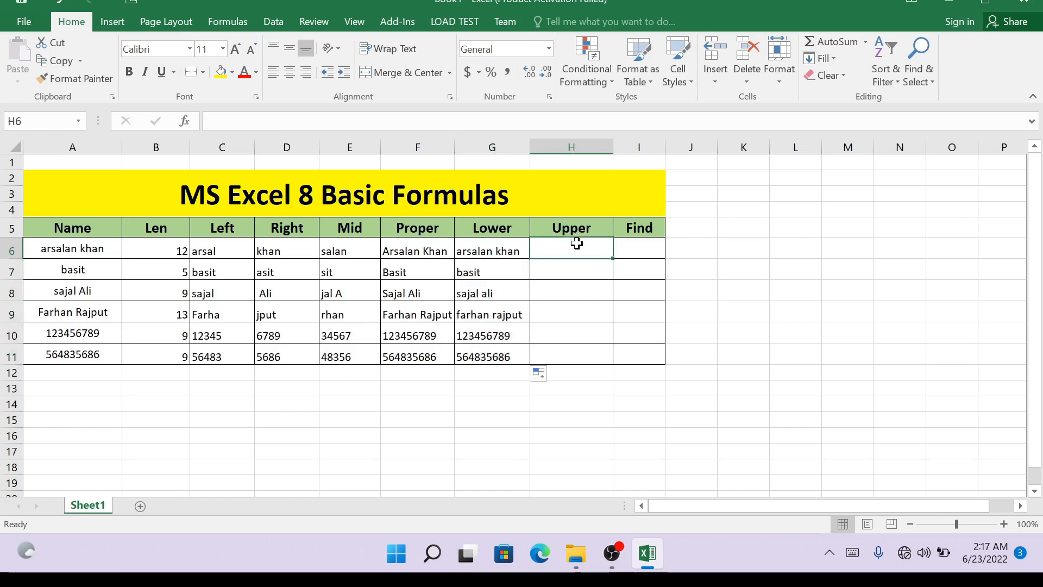
pyautogui.write('=')
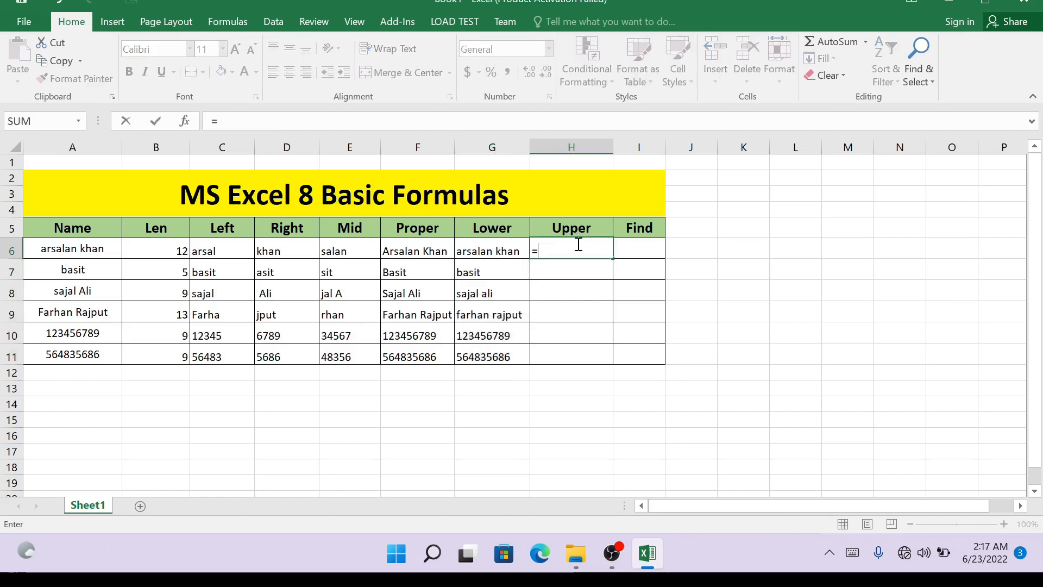
pyautogui.write('upper')
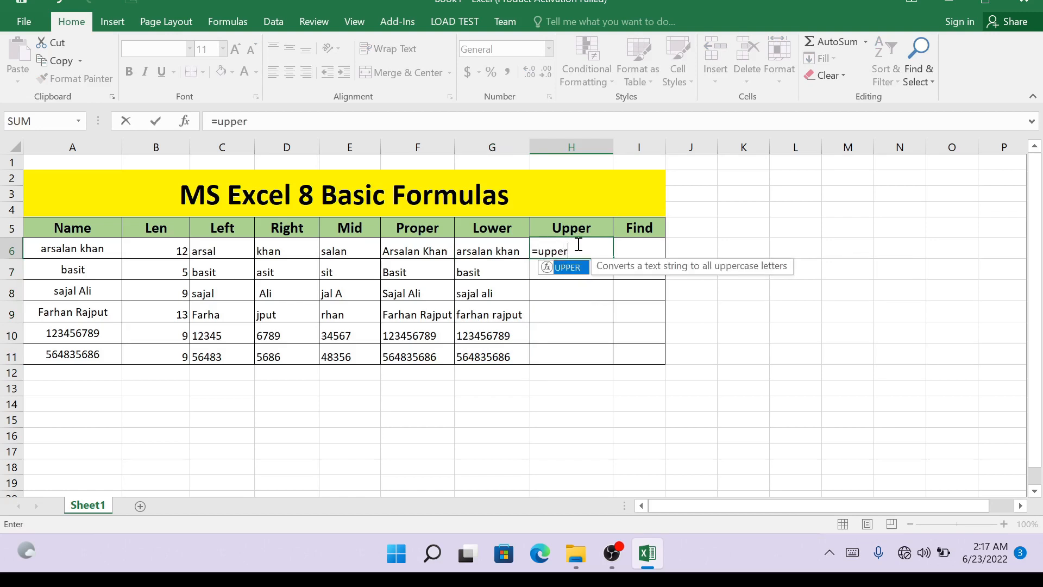
pyautogui.write('(')
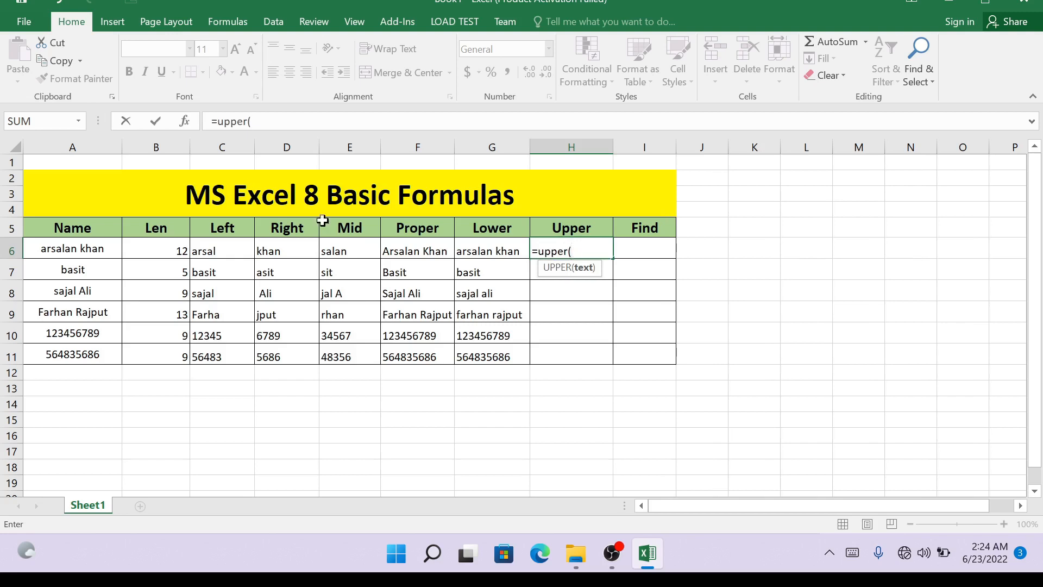
pyautogui.click(100, 253)
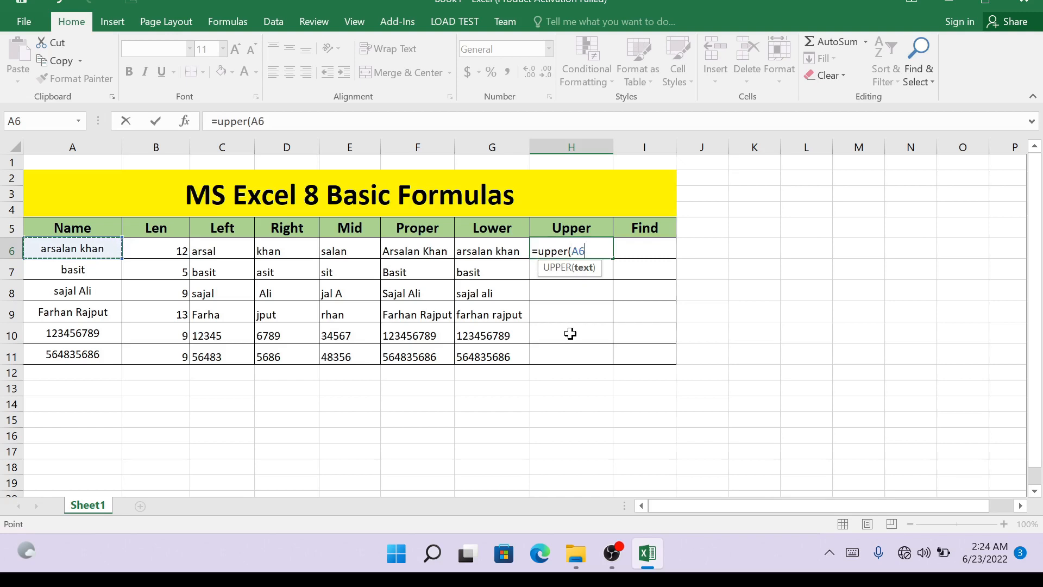
pyautogui.write(')')
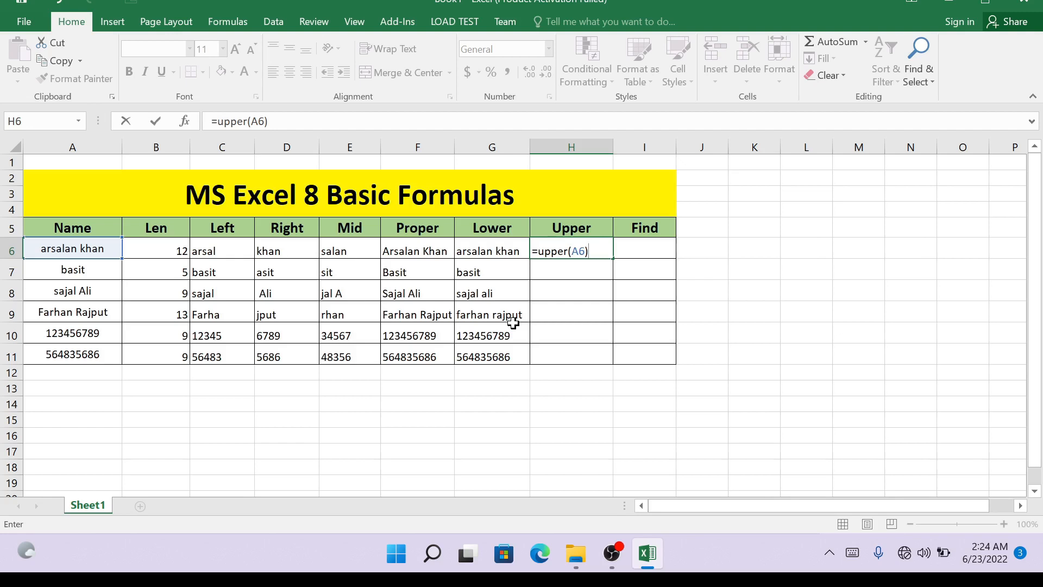
pyautogui.press('Return')
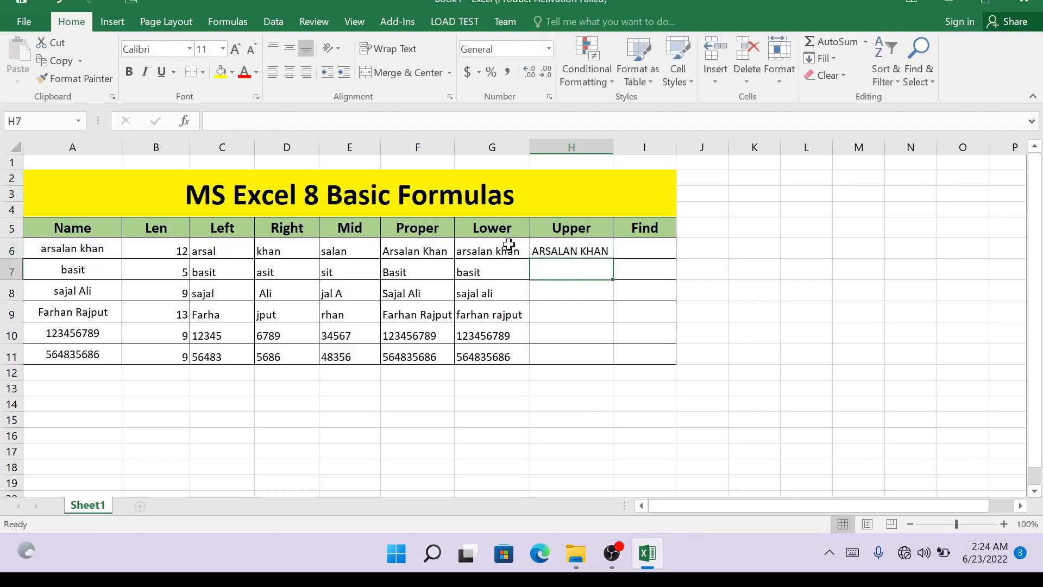
# - Fill the UPPER formula in H6 down the column to H11
pyautogui.click(561, 251)
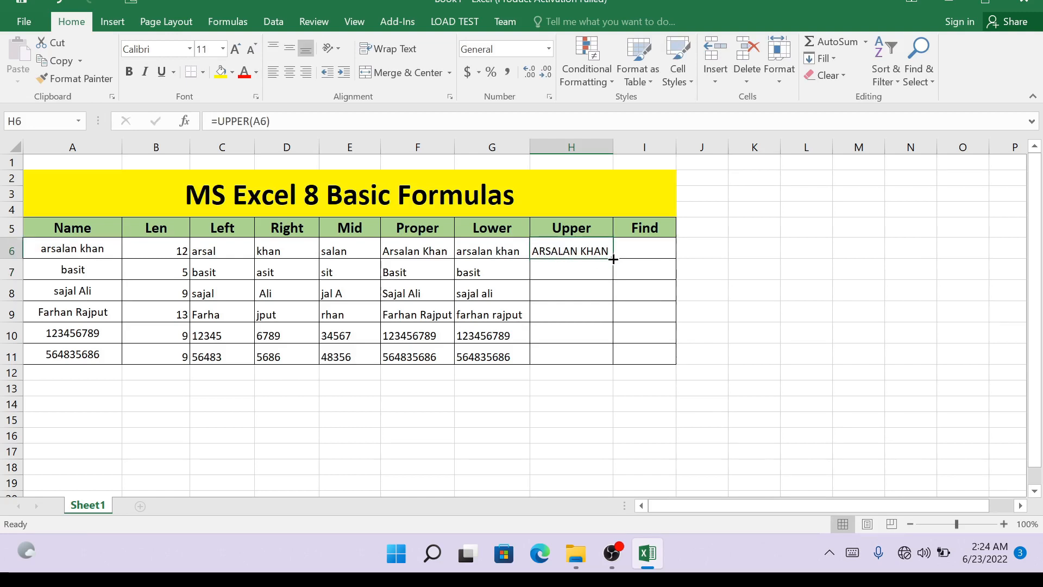
pyautogui.moveTo(613, 258); pyautogui.dragTo(608, 358)
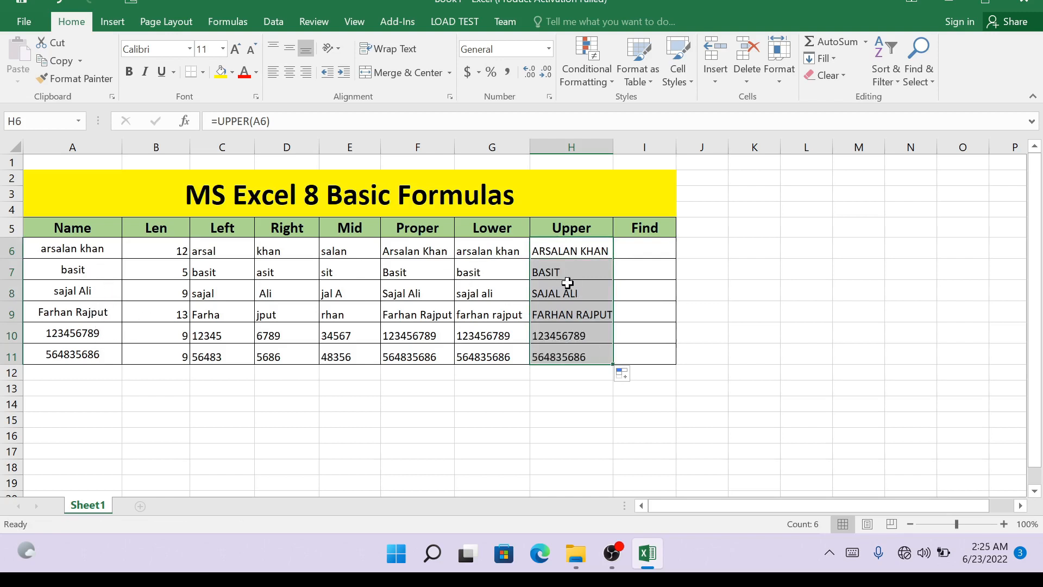
pyautogui.click(586, 359)
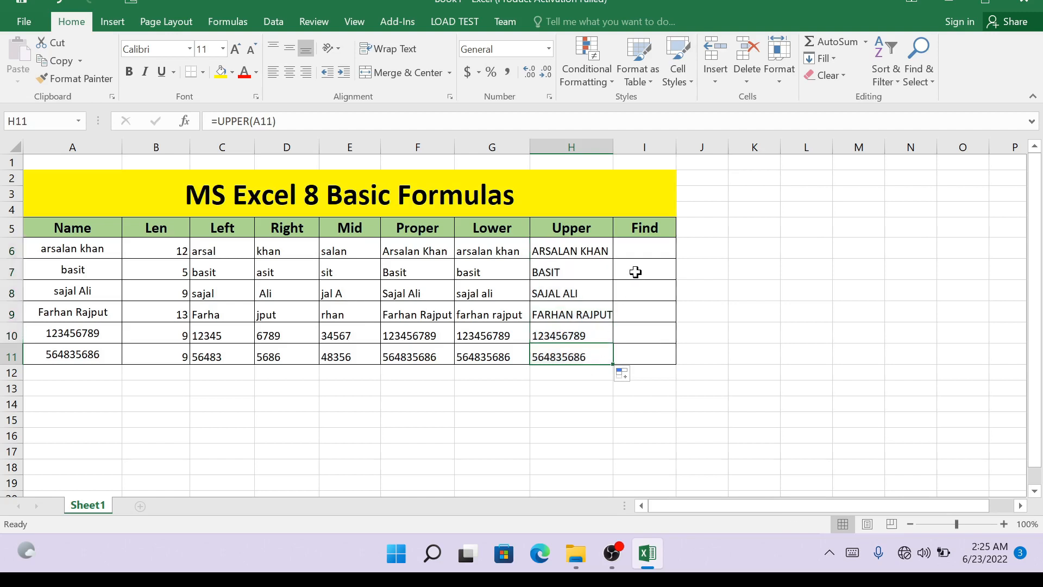
# - Try a FIND formula in I6 that looks for an uppercase "K" in the name in A6
pyautogui.click(633, 248)
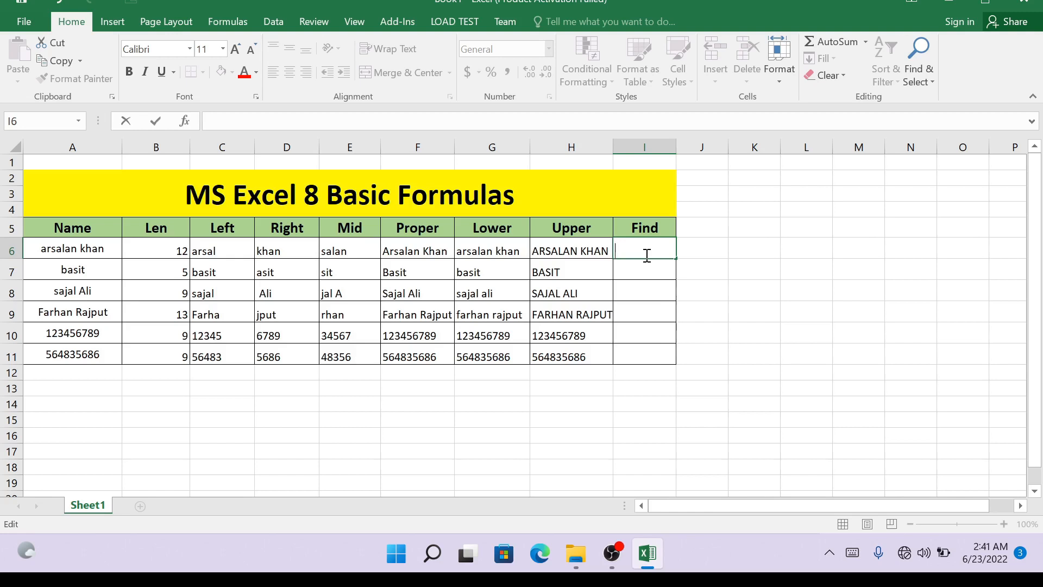
pyautogui.write('=')
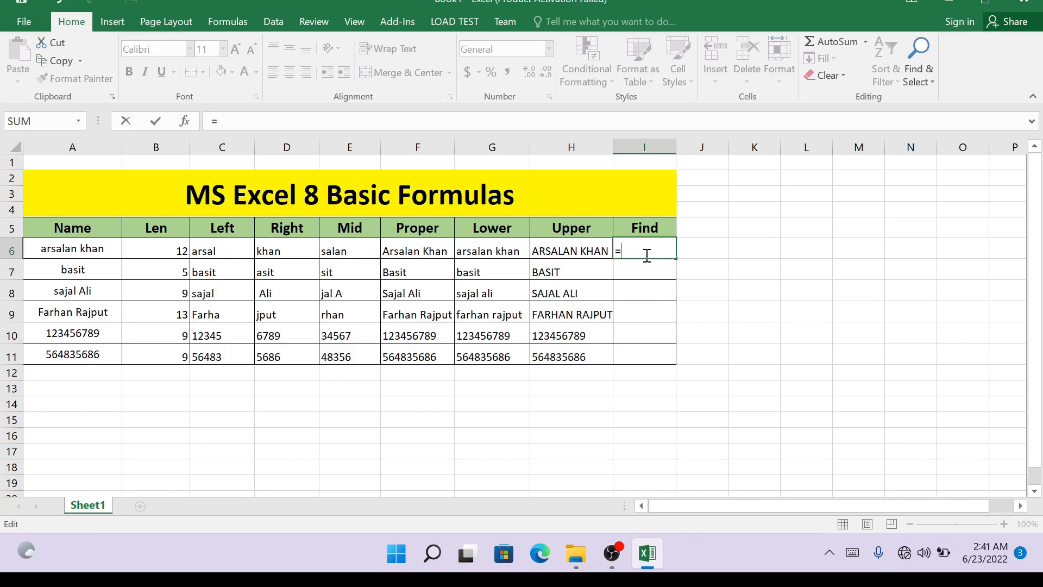
pyautogui.write('FIND')
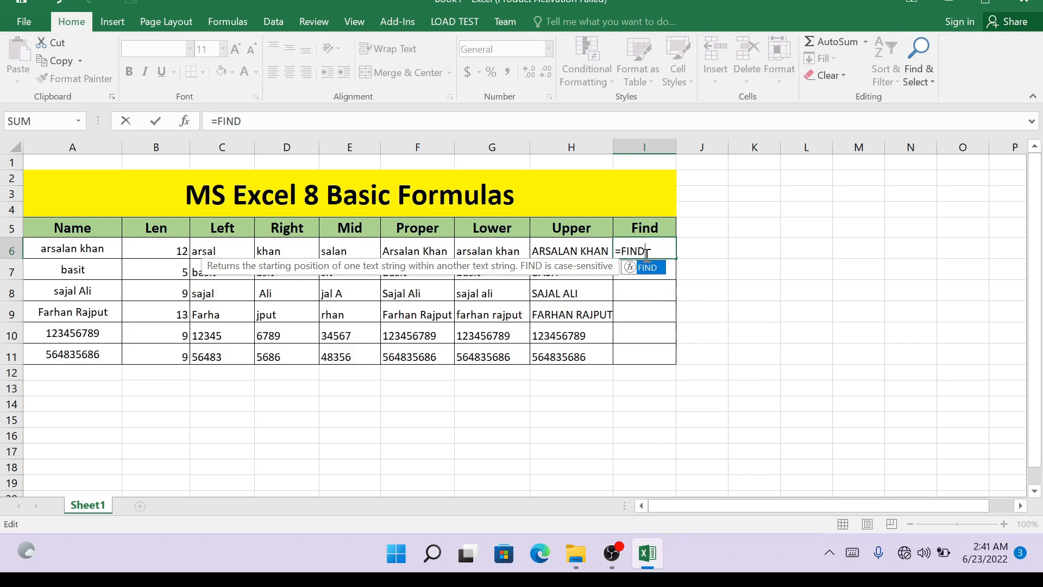
pyautogui.write('(')
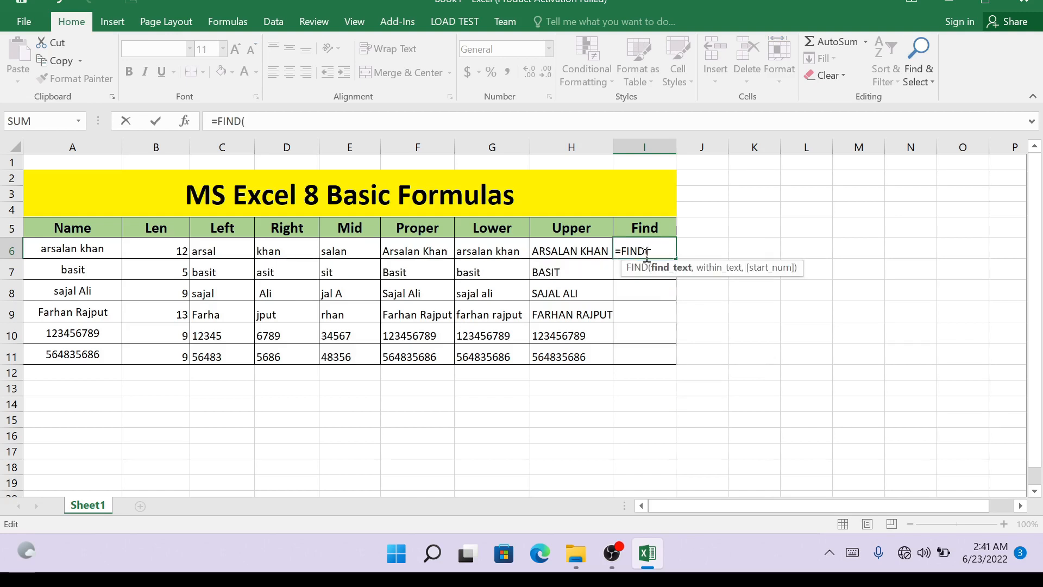
pyautogui.write('"')
pyautogui.write('K",')
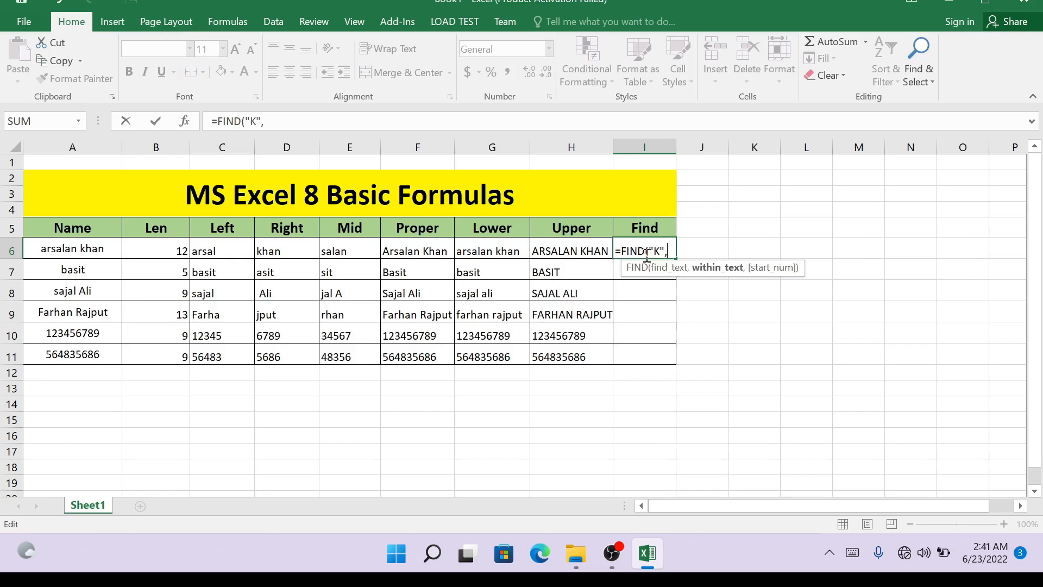
pyautogui.click(93, 253)
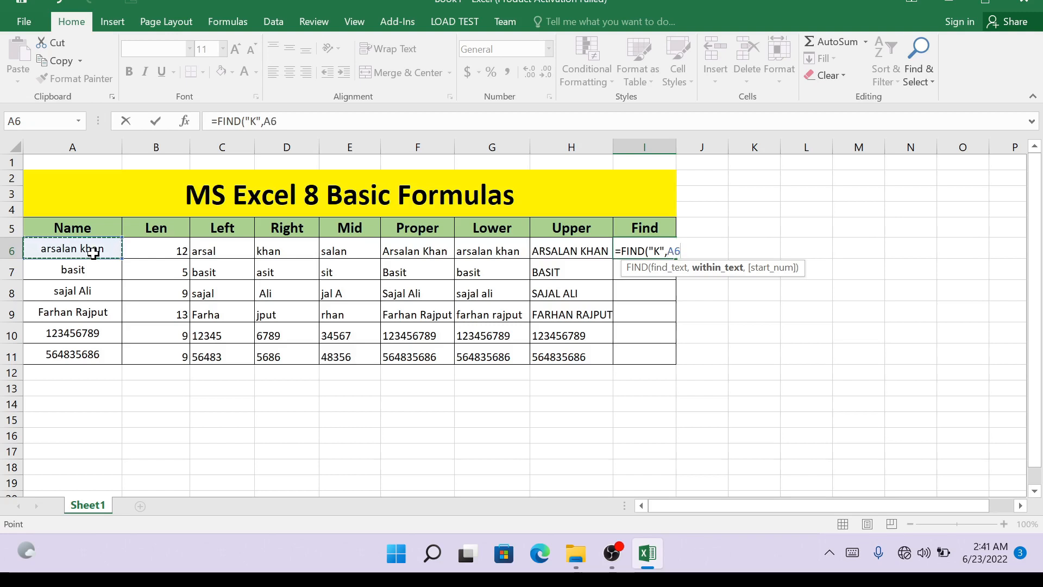
pyautogui.press('Return')
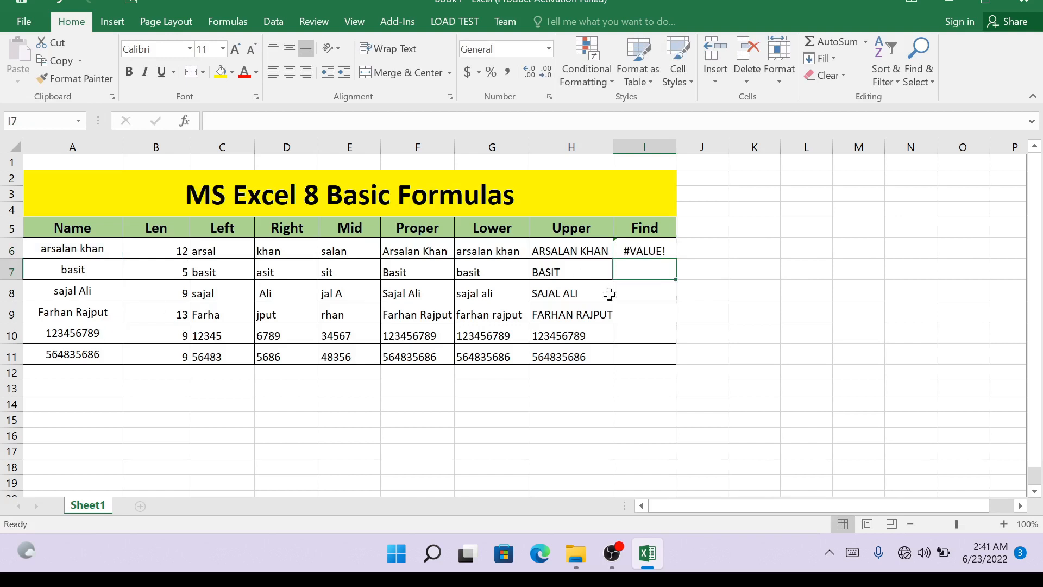
# - Enter =FIND("k",A6) in I6 to locate the lowercase "k" in the name
pyautogui.click(643, 248)
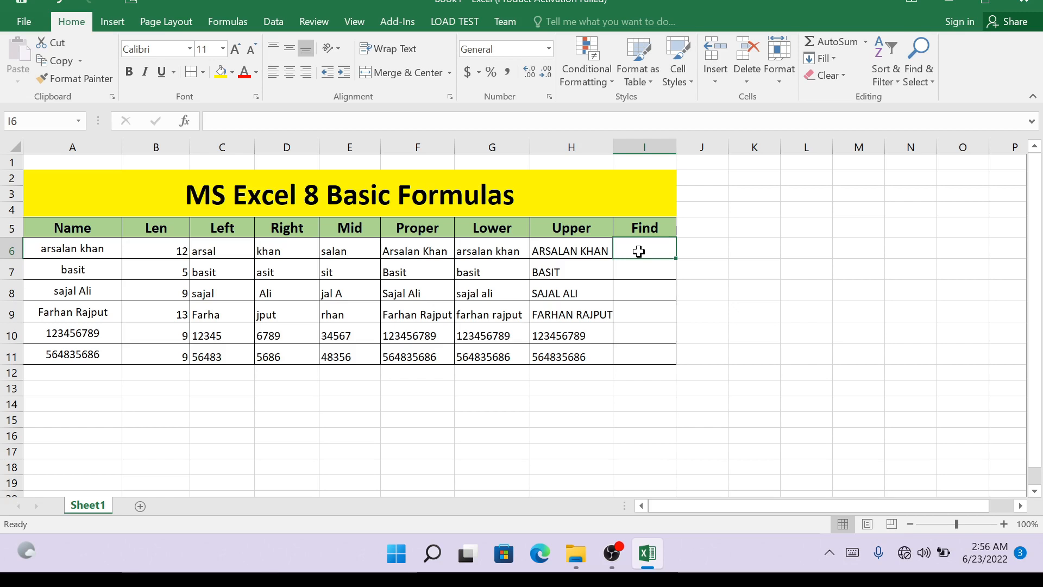
pyautogui.write('=find')
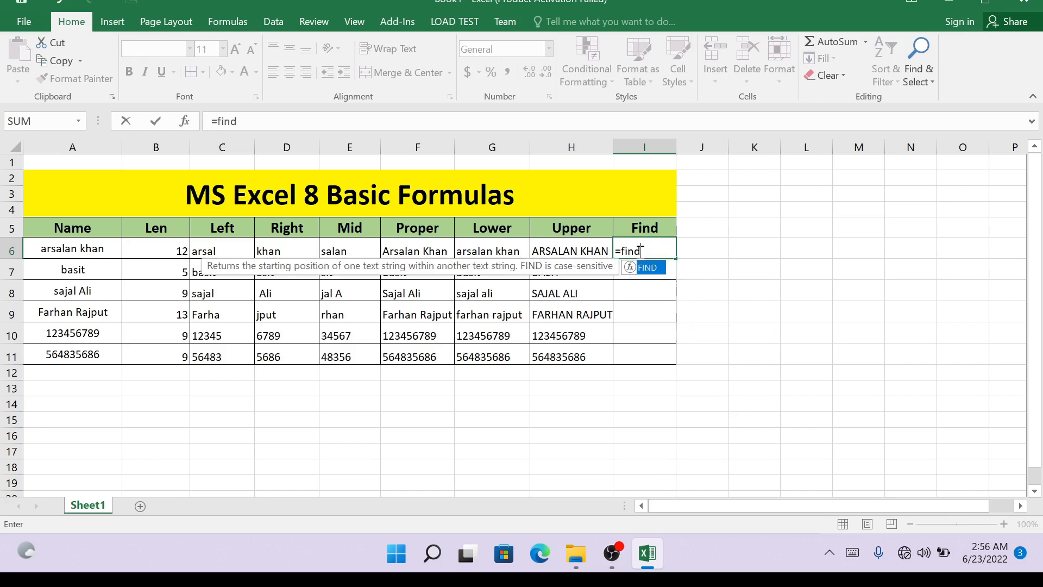
pyautogui.write('(')
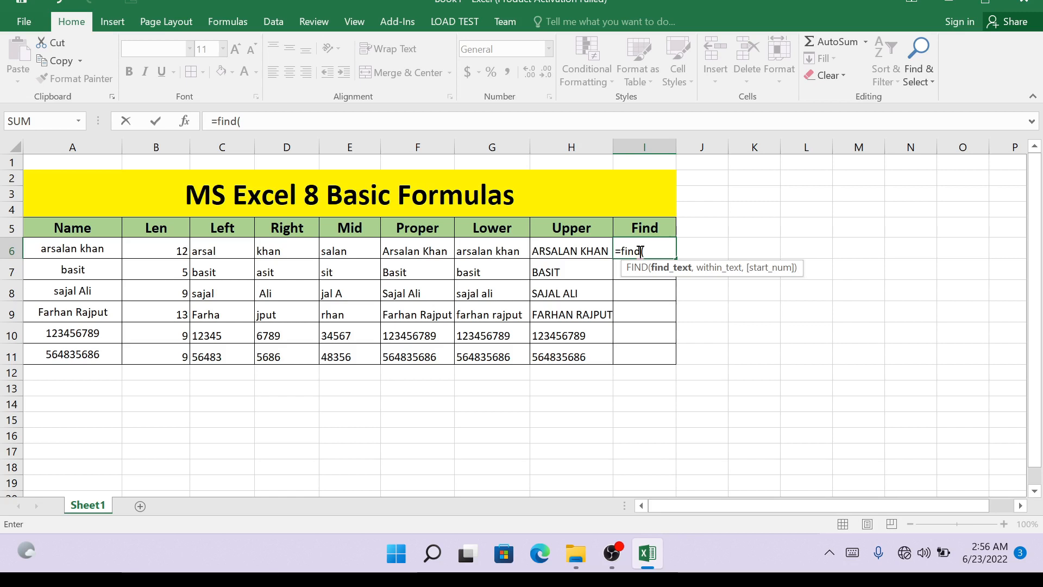
pyautogui.write('"')
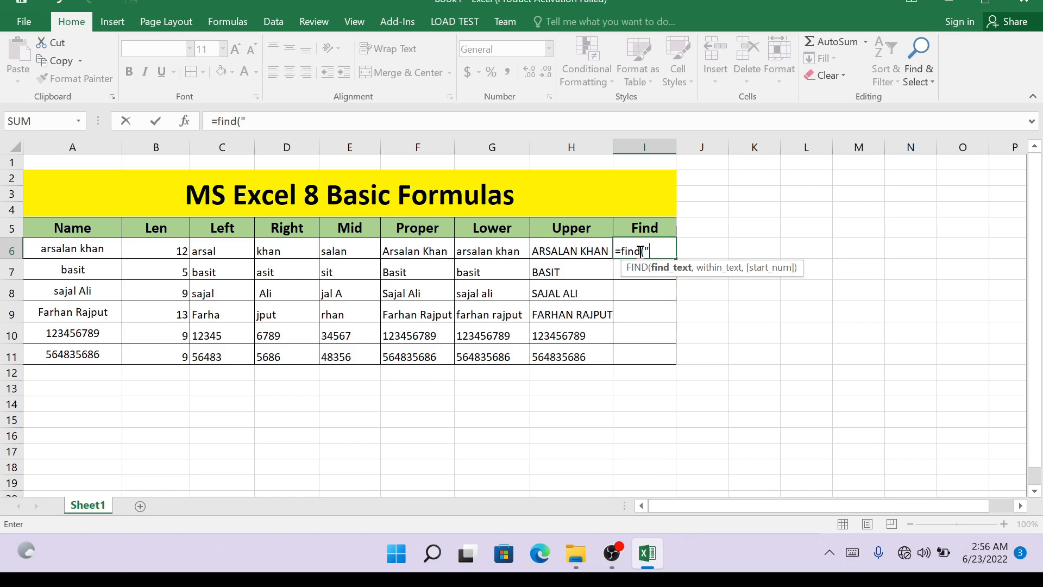
pyautogui.write('k"')
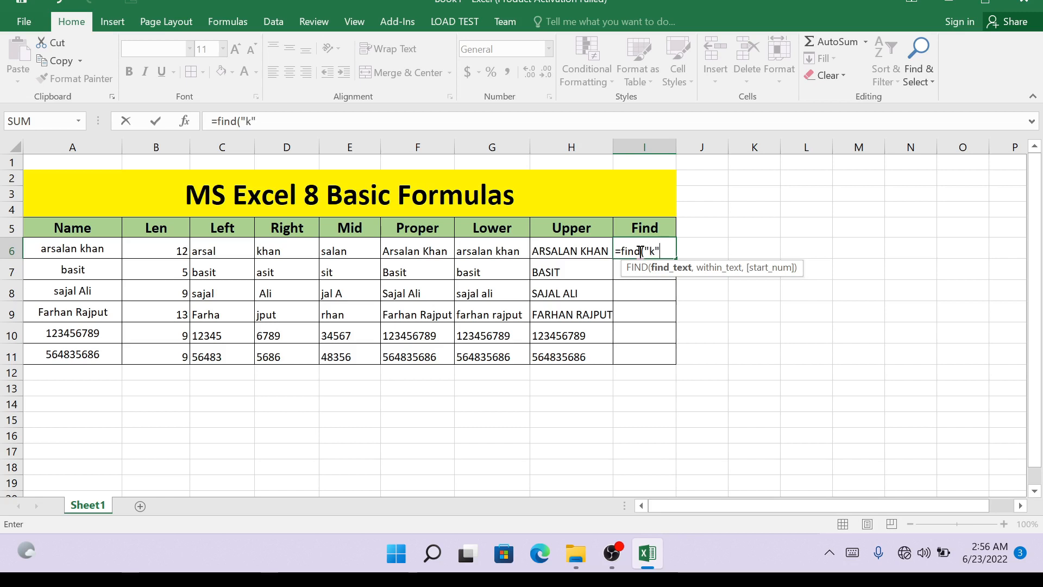
pyautogui.write(',')
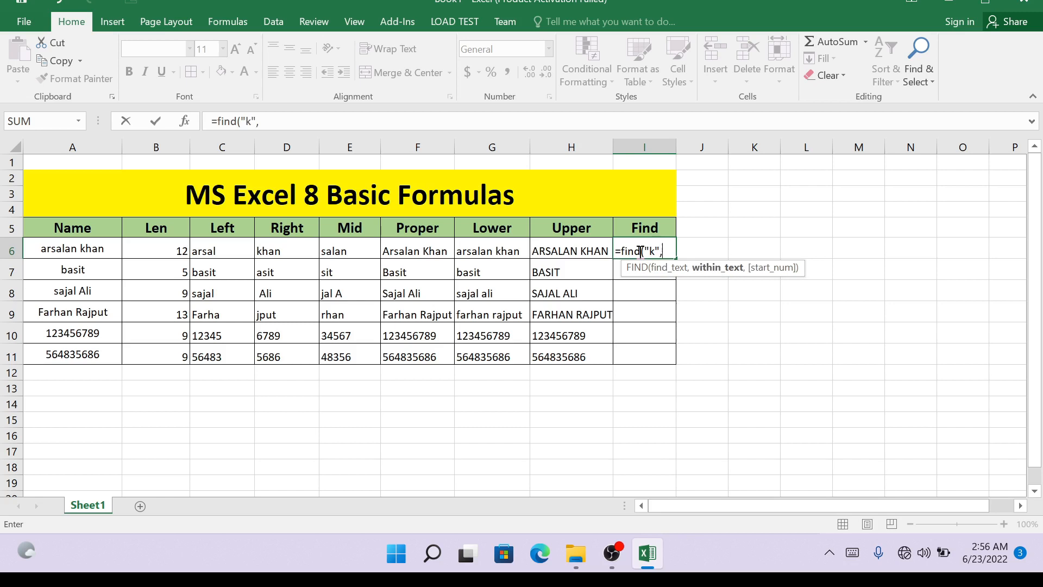
pyautogui.click(95, 248)
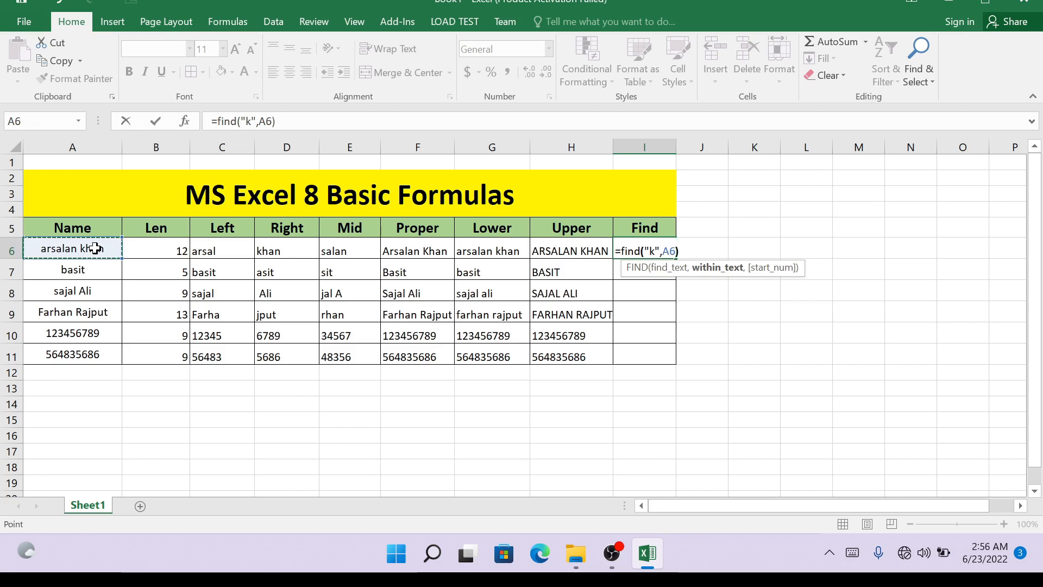
pyautogui.write(')')
pyautogui.press('Return')
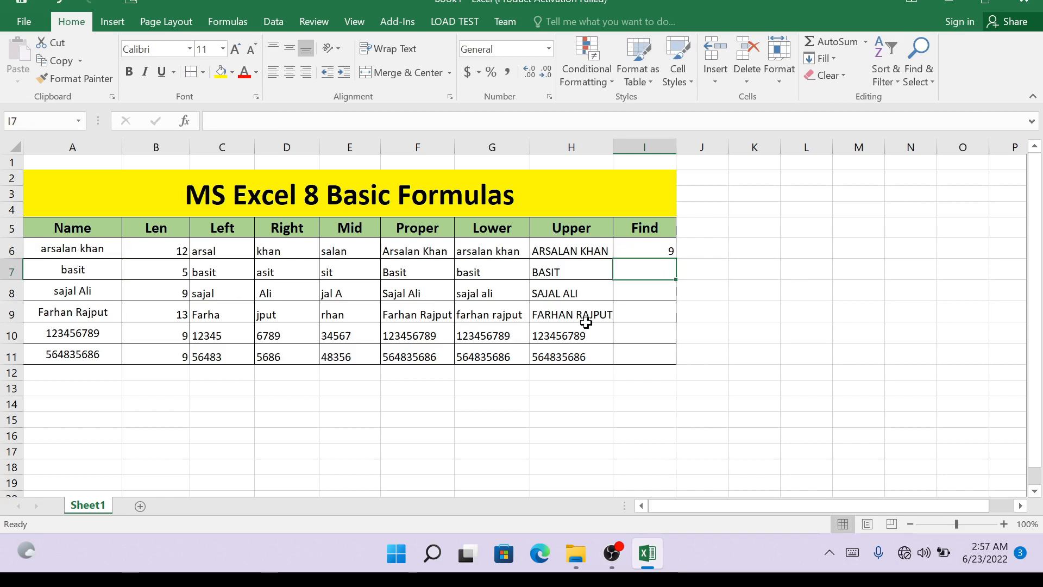
pyautogui.click(654, 248)
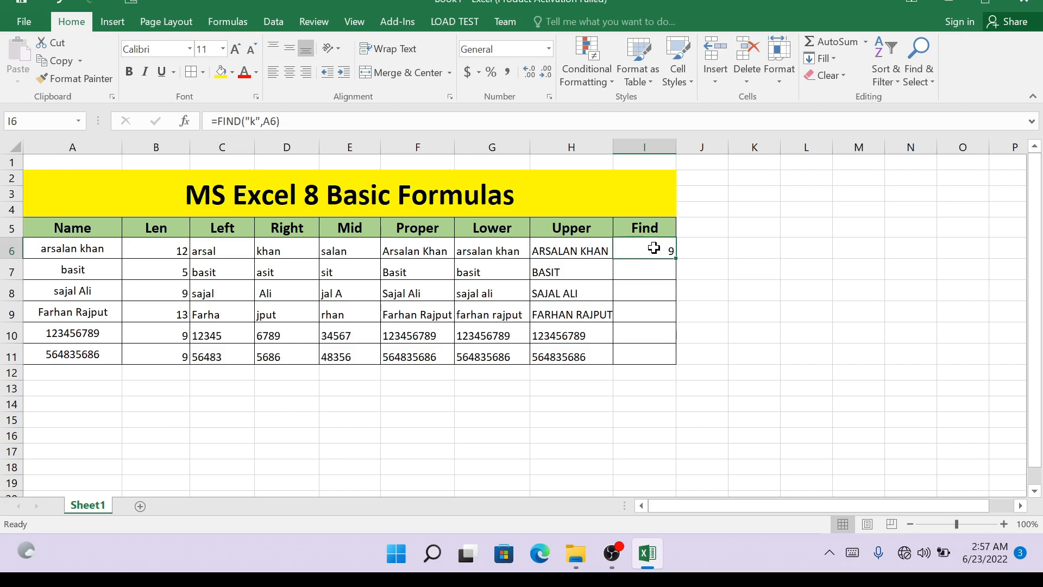
# - Enter =FIND("5",A10) in I10 to locate the digit 5 in the number entry
pyautogui.click(665, 338)
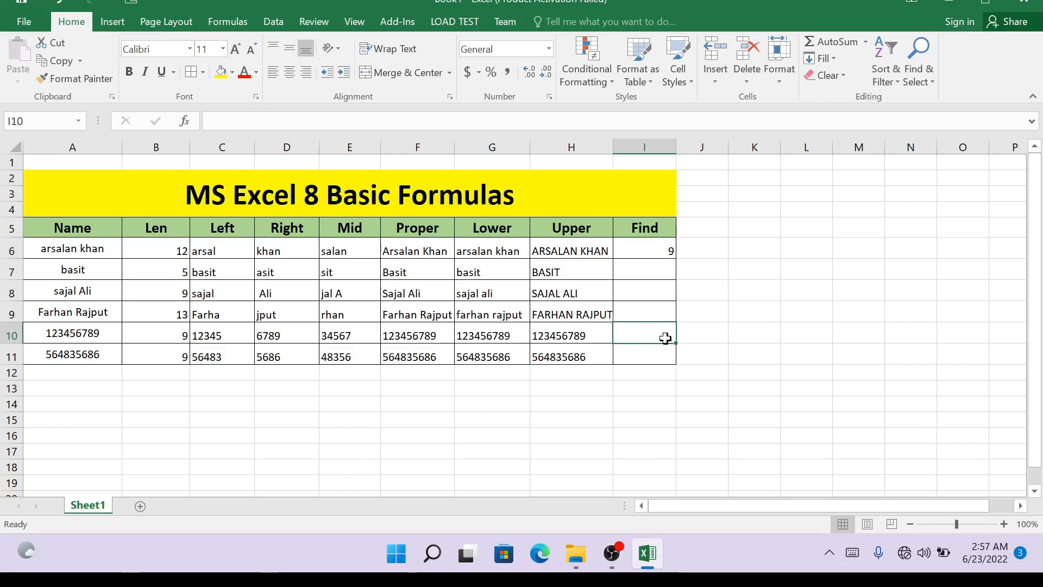
pyautogui.write('=f')
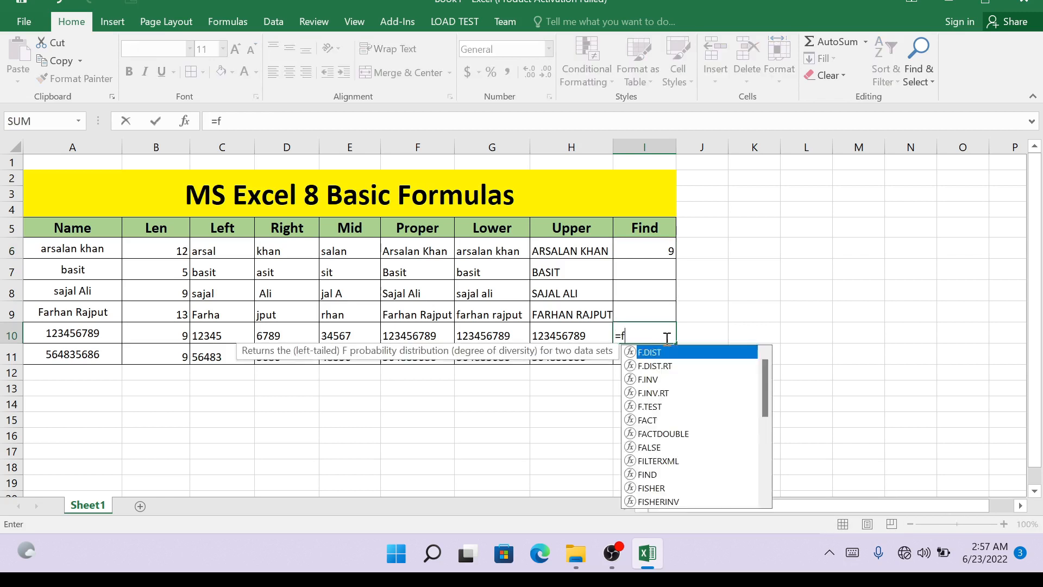
pyautogui.write('ind(')
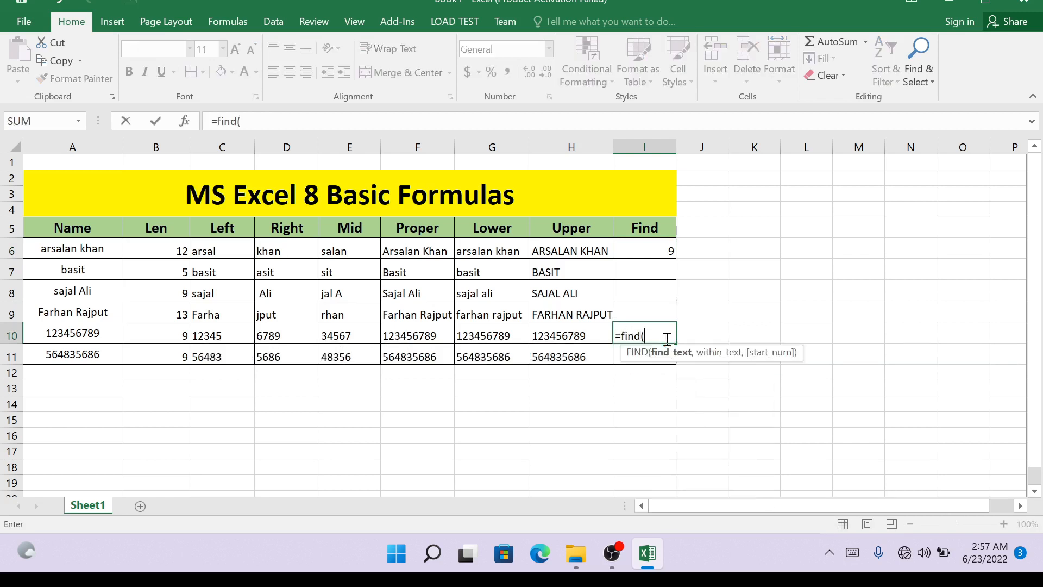
pyautogui.write('"')
pyautogui.write('5')
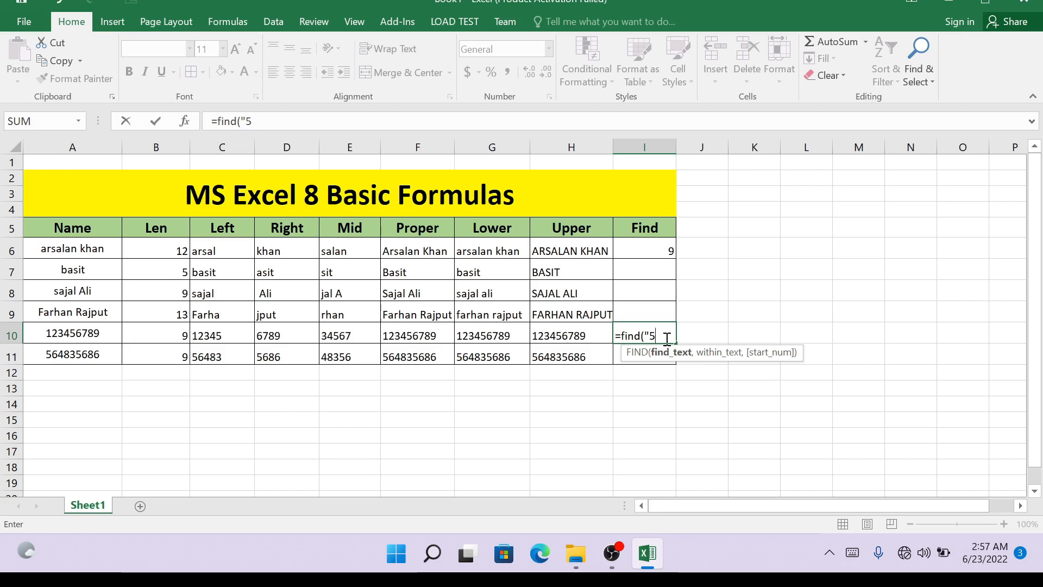
pyautogui.write('"')
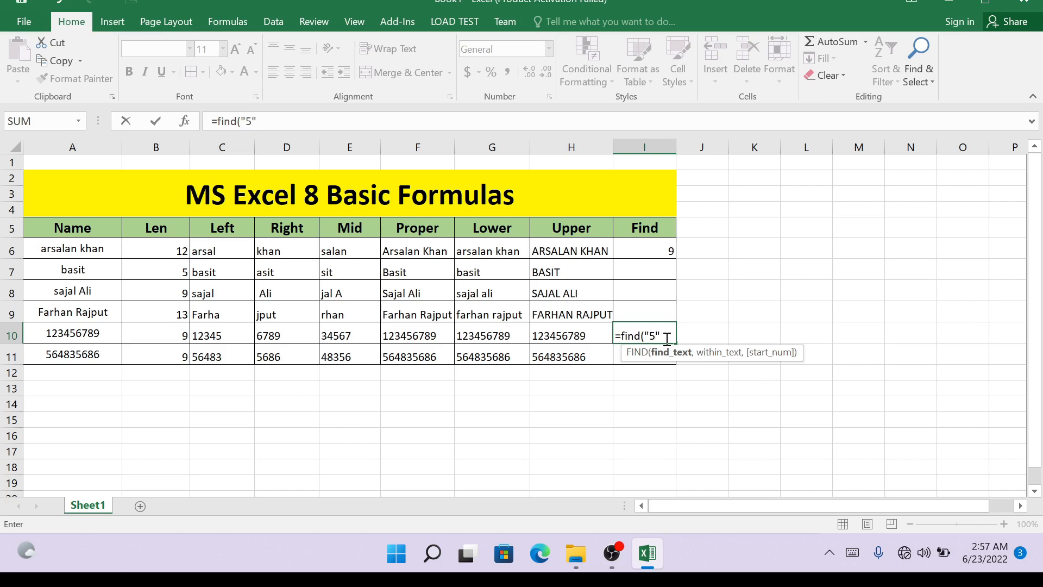
pyautogui.write(',')
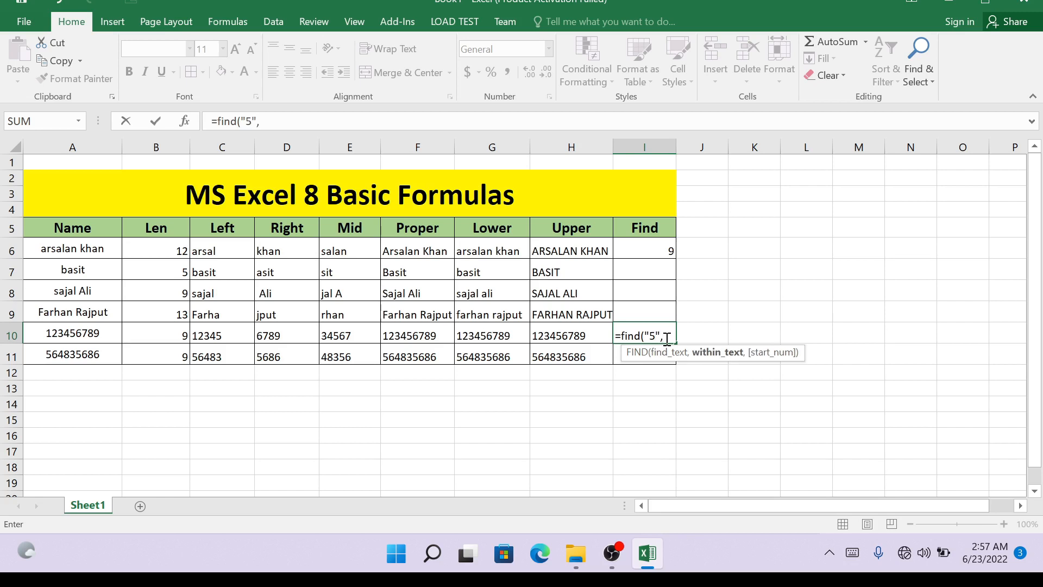
pyautogui.click(103, 337)
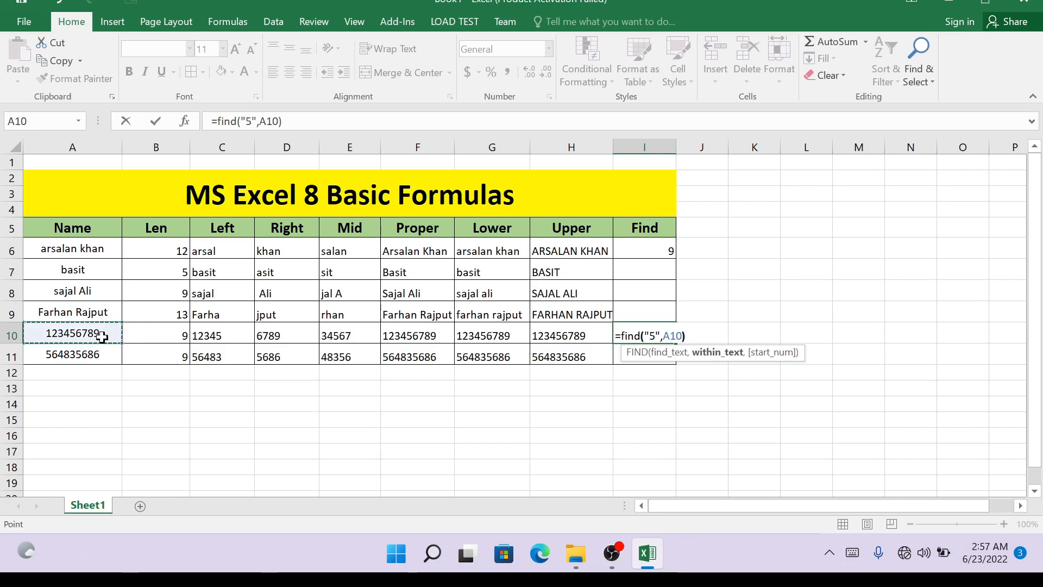
pyautogui.write(')')
pyautogui.press('Return')
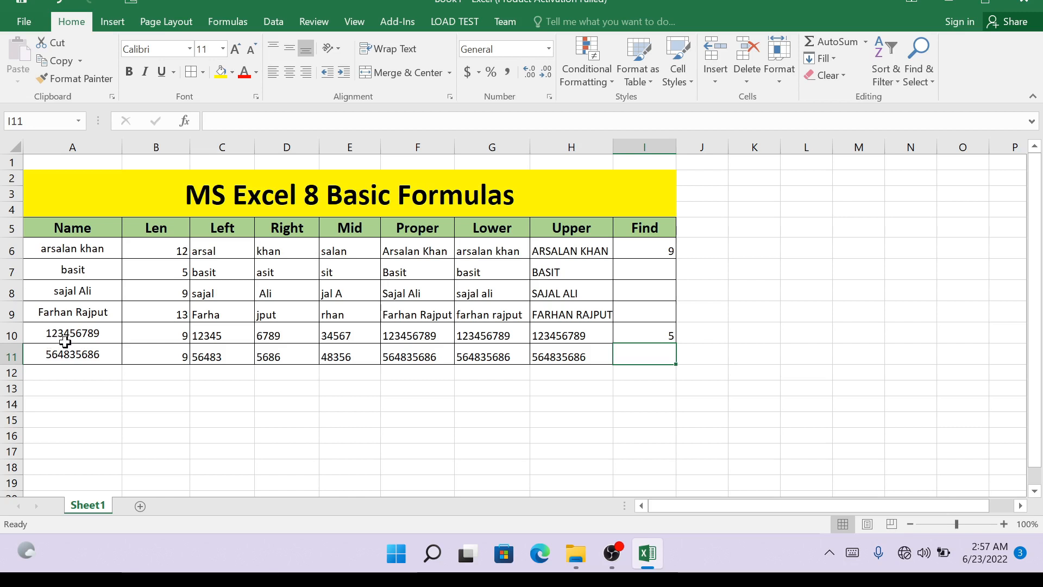
# - Edit the FIND formula in I10 so that it searches A10 for "8"
pyautogui.click(647, 334)
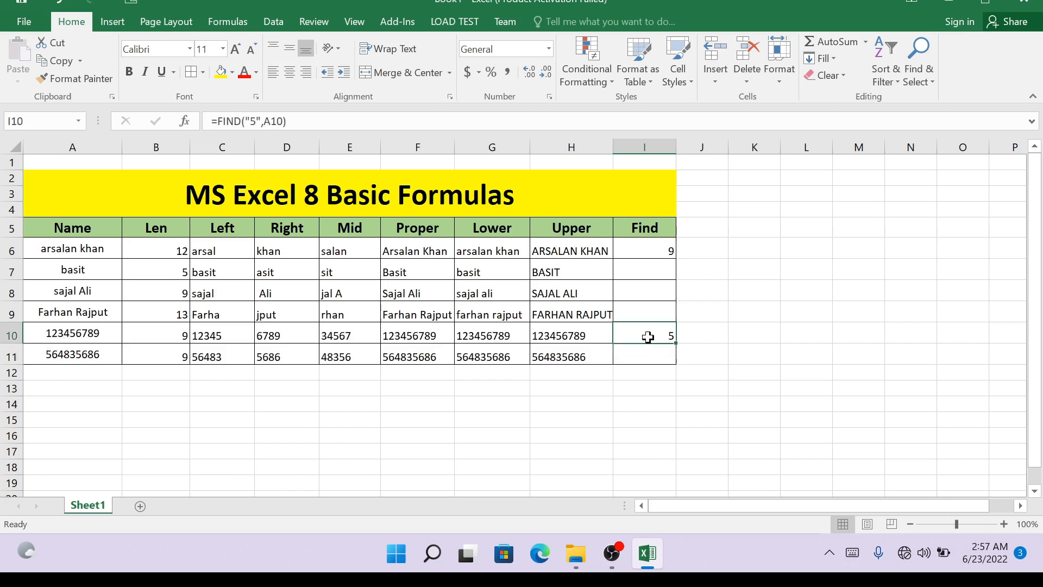
pyautogui.click(256, 121)
pyautogui.press('BackSpace')
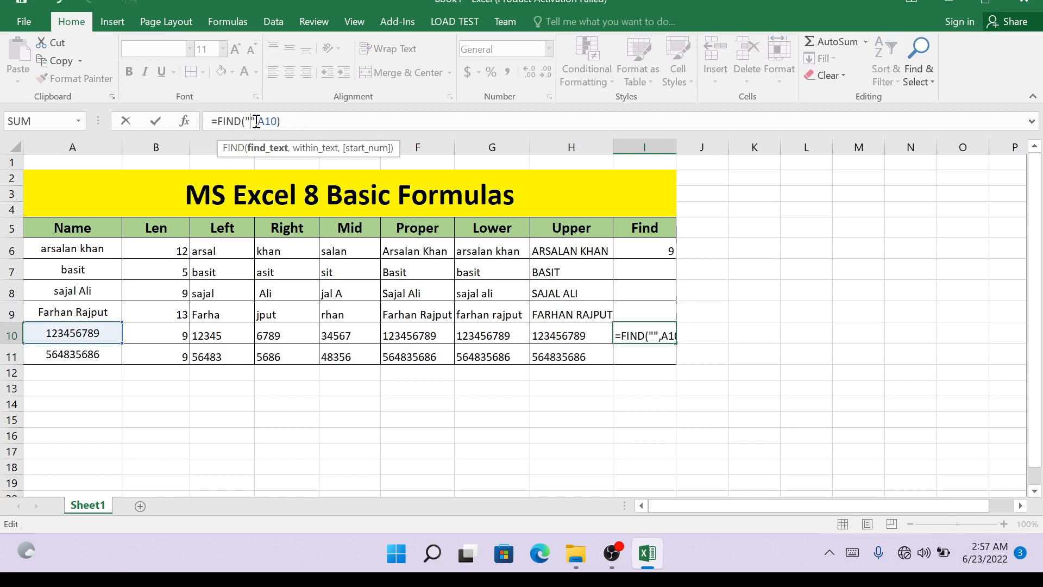
pyautogui.write('8')
pyautogui.press('Return')
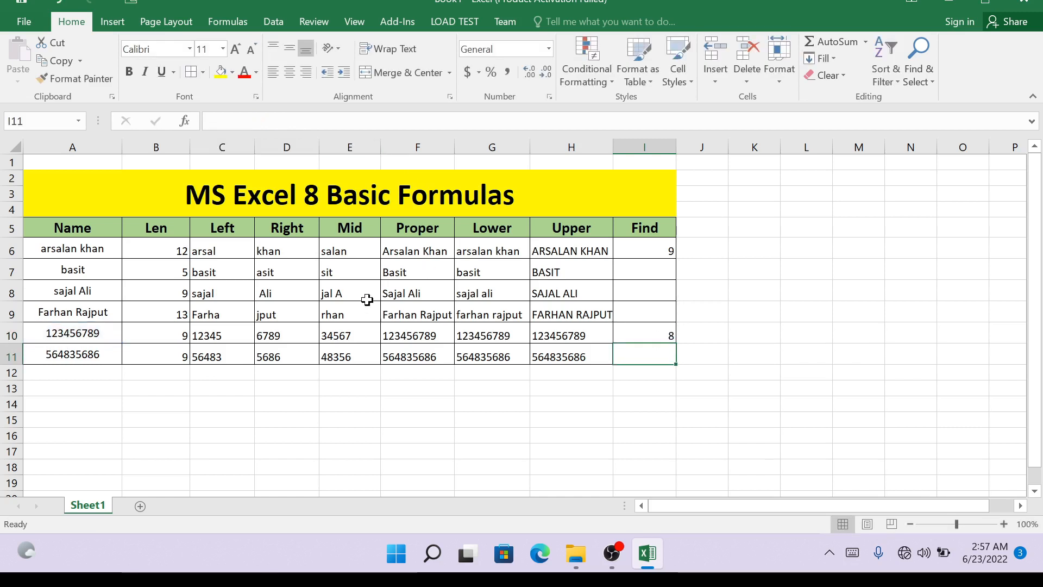